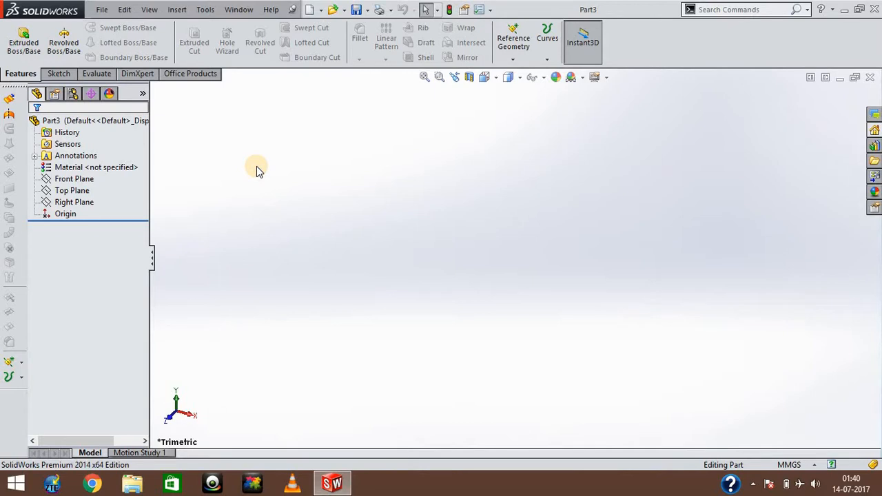
Step: Sketch a center rectangle about 133 by 104 mm on the Top Plane, centered on the origin
click(67, 75)
click(18, 36)
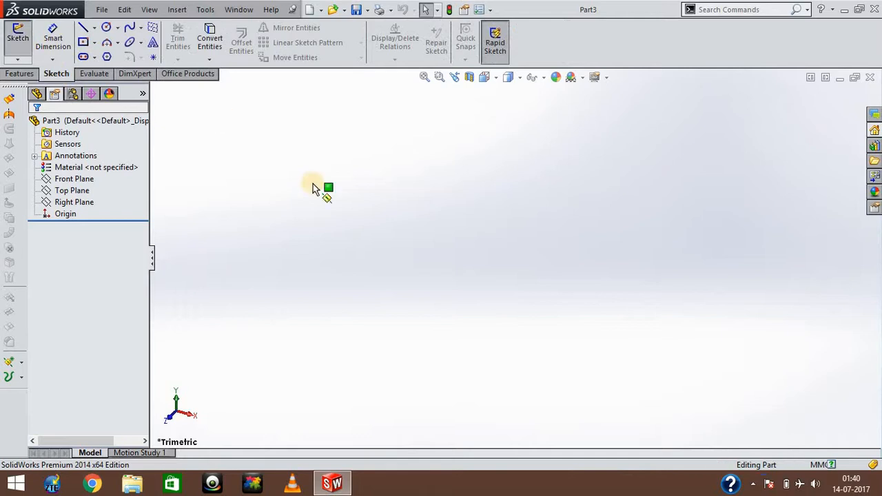
click(347, 247)
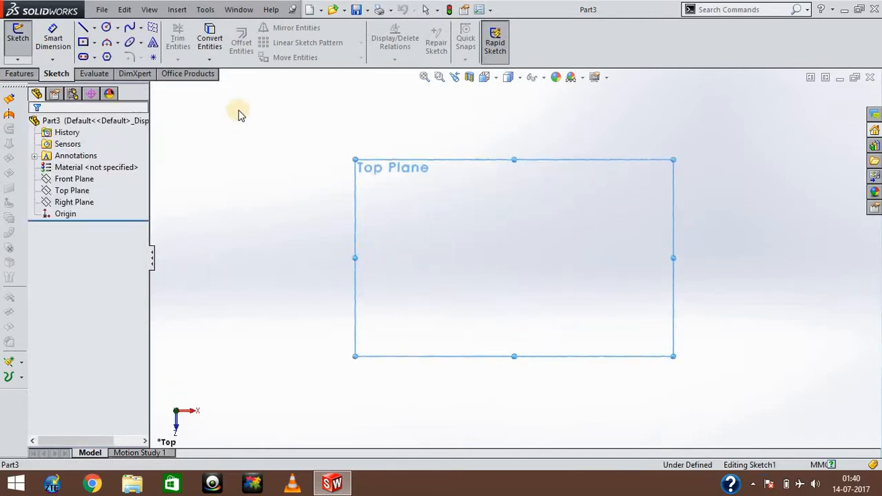
click(83, 42)
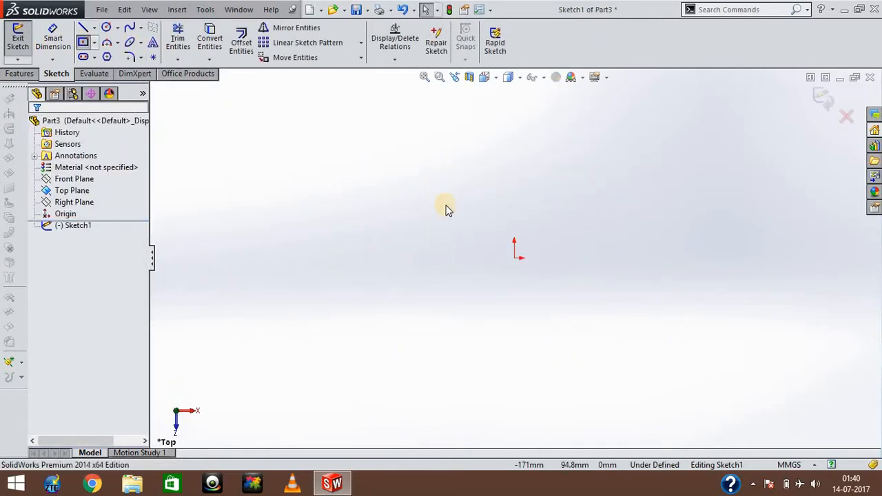
click(514, 258)
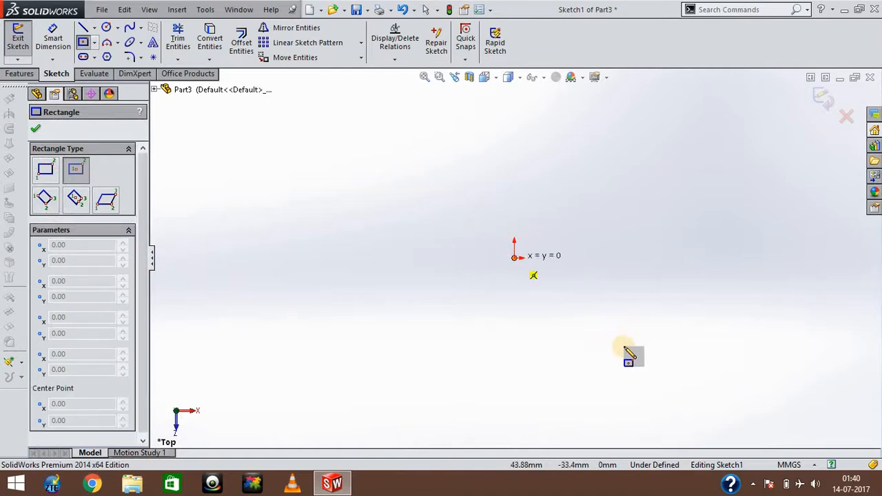
click(634, 351)
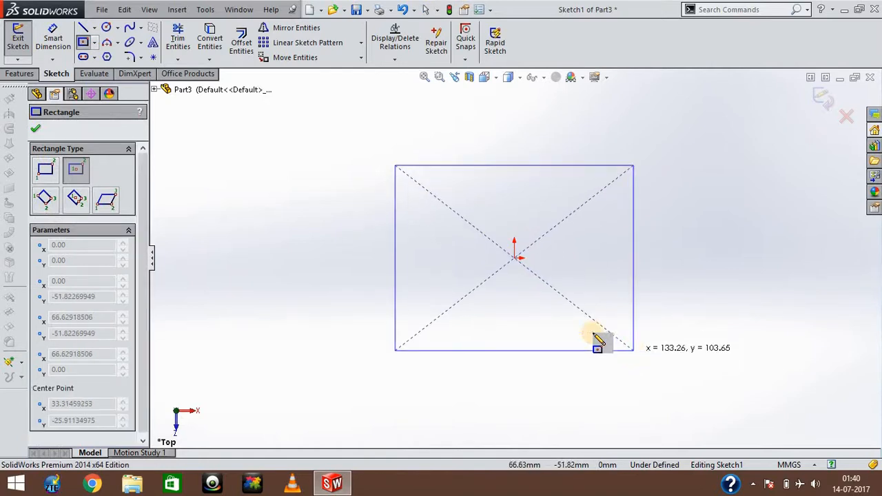
Step: Dimension the rectangle's vertical and horizontal sides to 100 mm each and finish the sketch
click(53, 43)
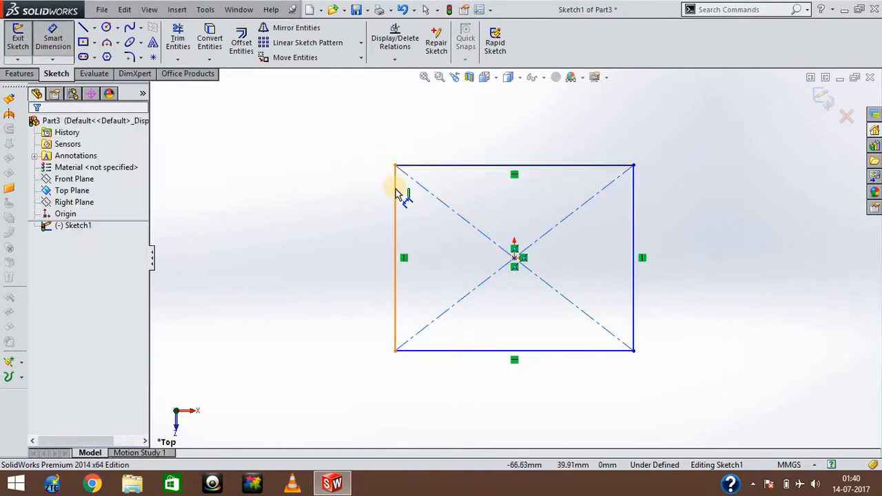
click(388, 200)
click(305, 219)
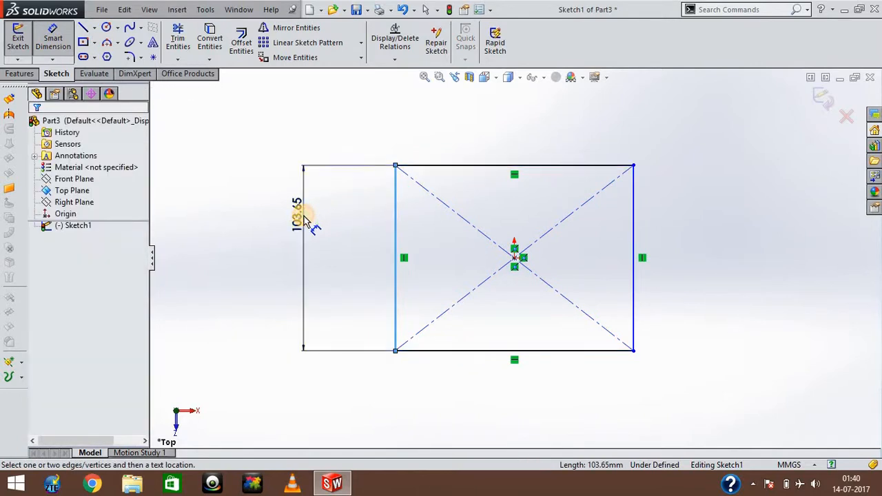
text(100)
key(Return)
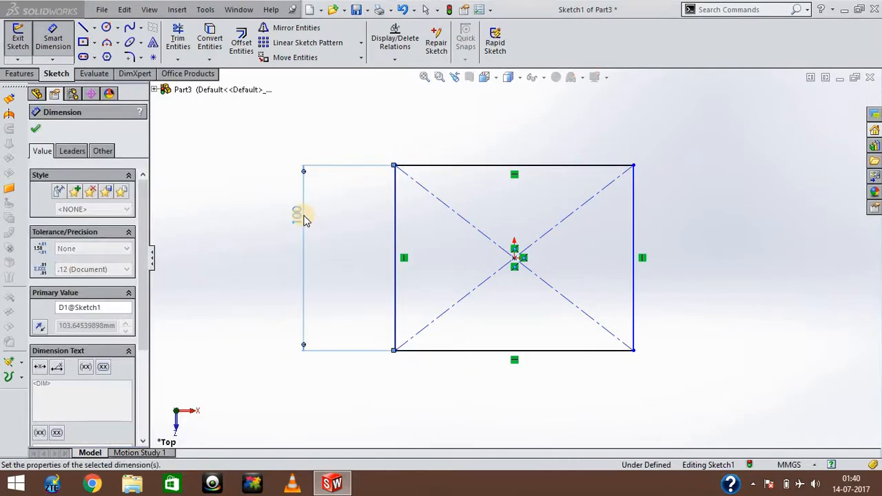
click(513, 166)
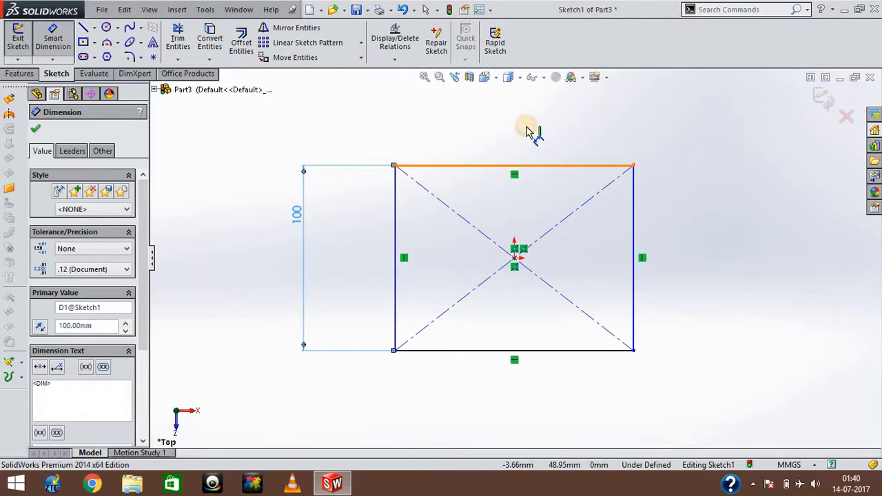
click(529, 122)
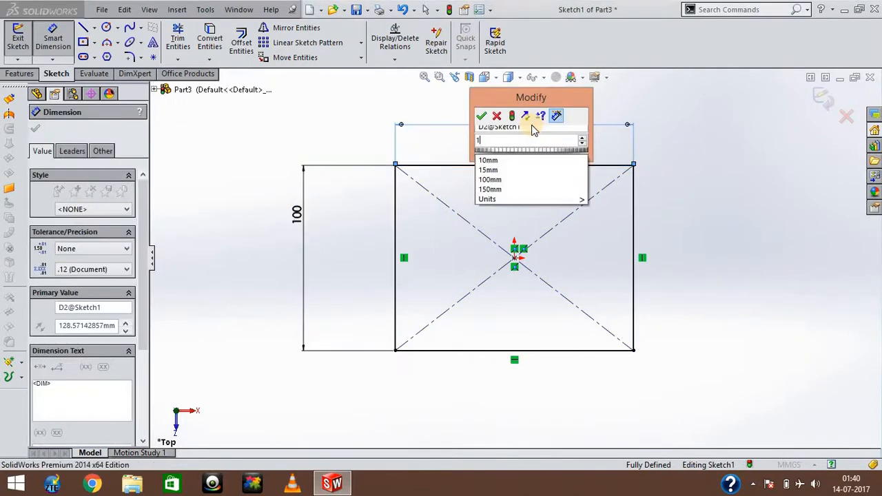
text(100)
key(Return)
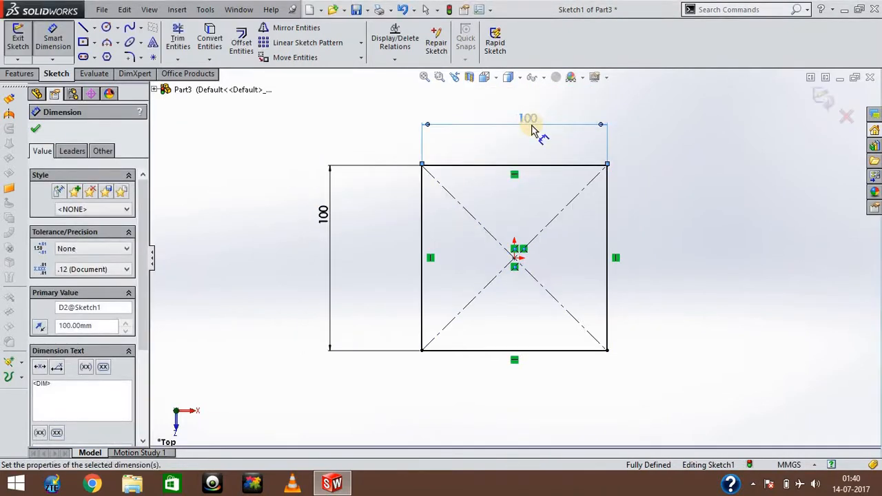
click(21, 47)
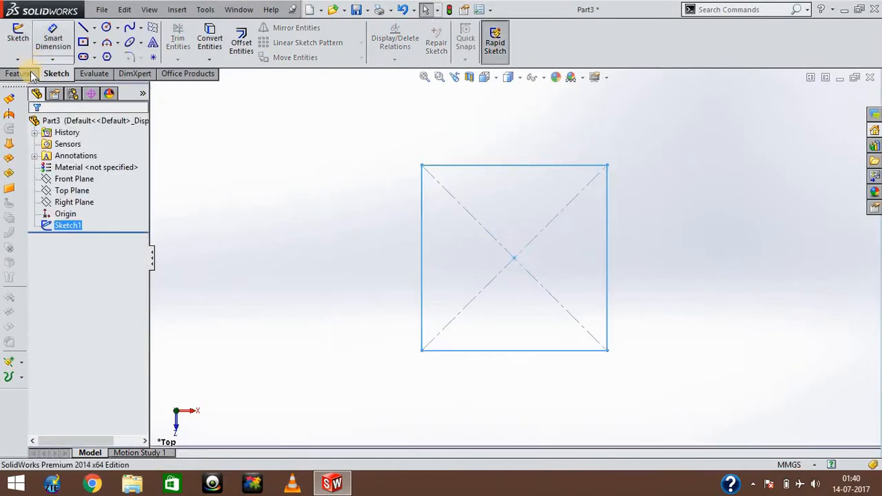
Step: Extrude the square sketch as a blind boss with a depth of 20 mm
click(30, 73)
click(24, 43)
click(83, 224)
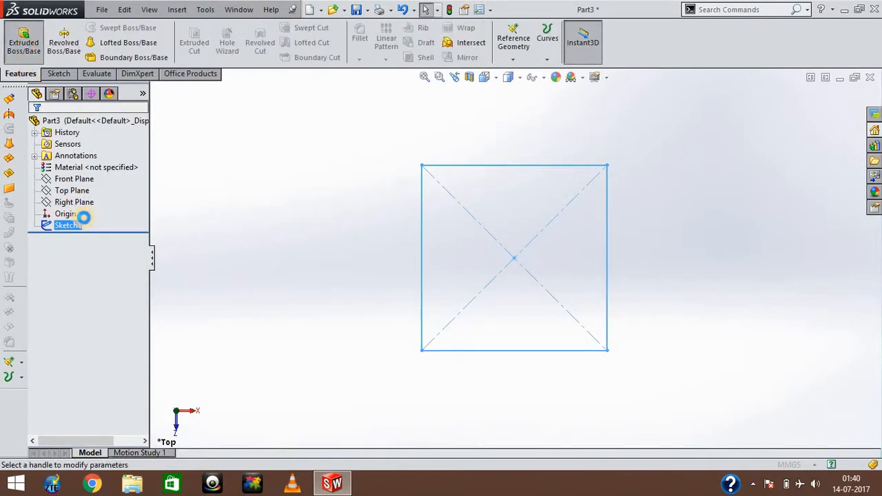
text(20)
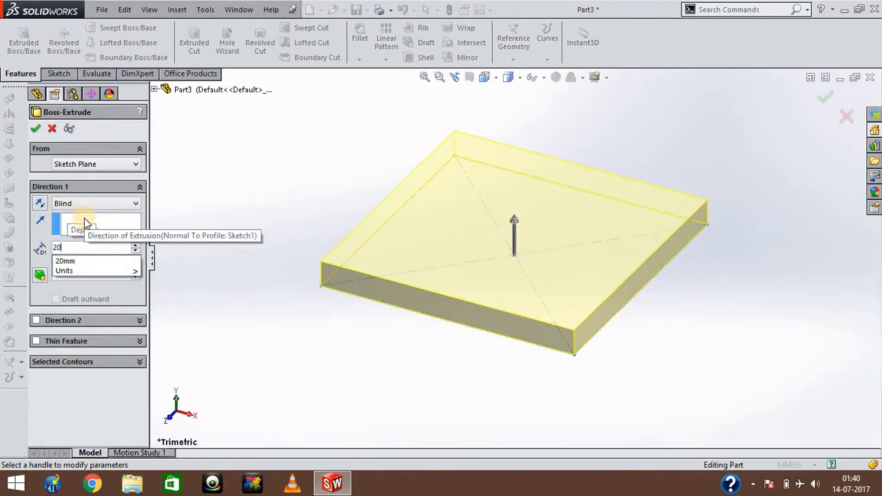
key(Return)
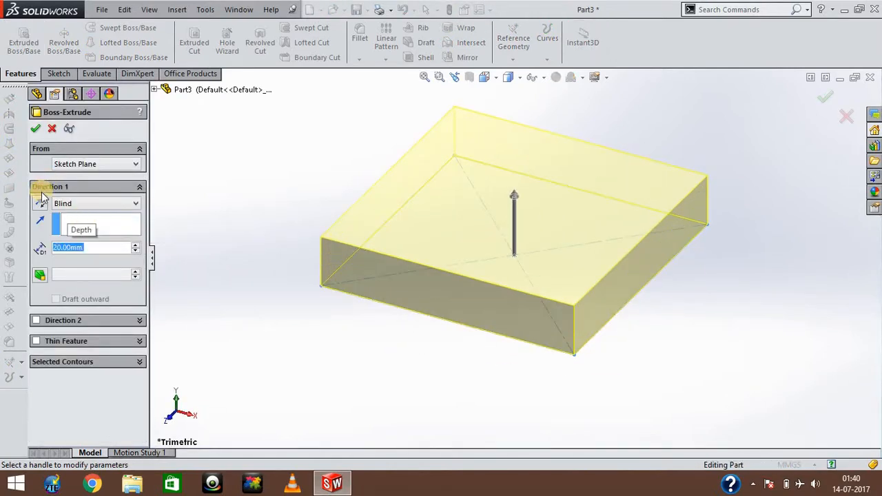
click(37, 128)
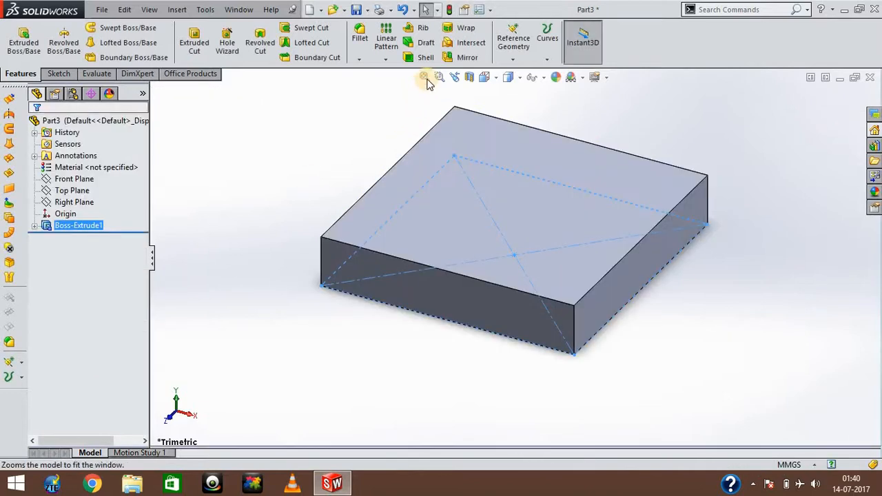
click(426, 78)
click(350, 179)
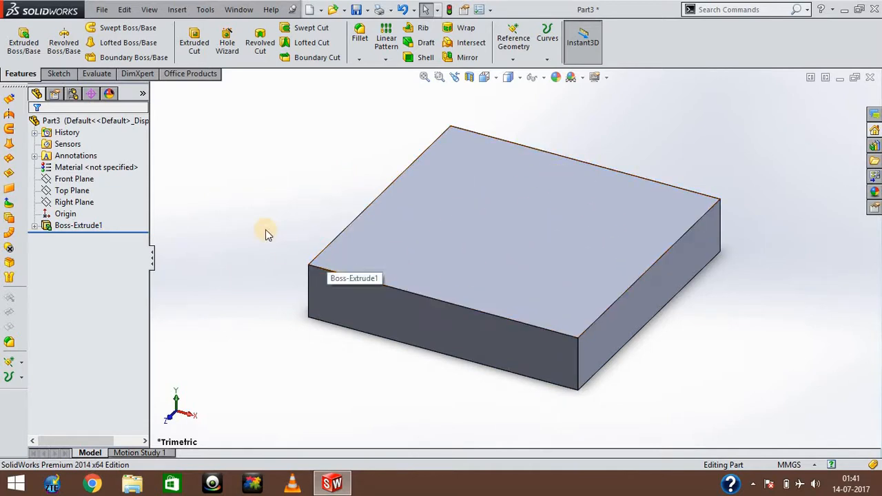
Step: Start the Hole Wizard on the block's top face and review the available hole types
click(445, 217)
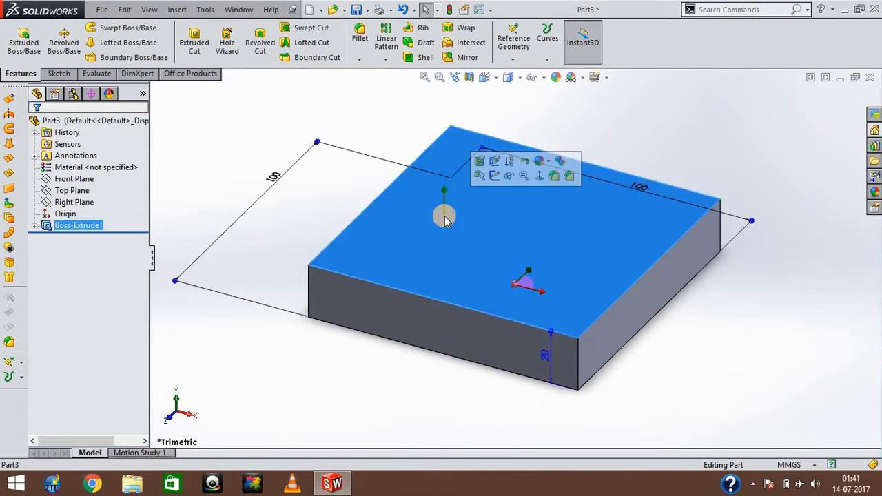
click(227, 43)
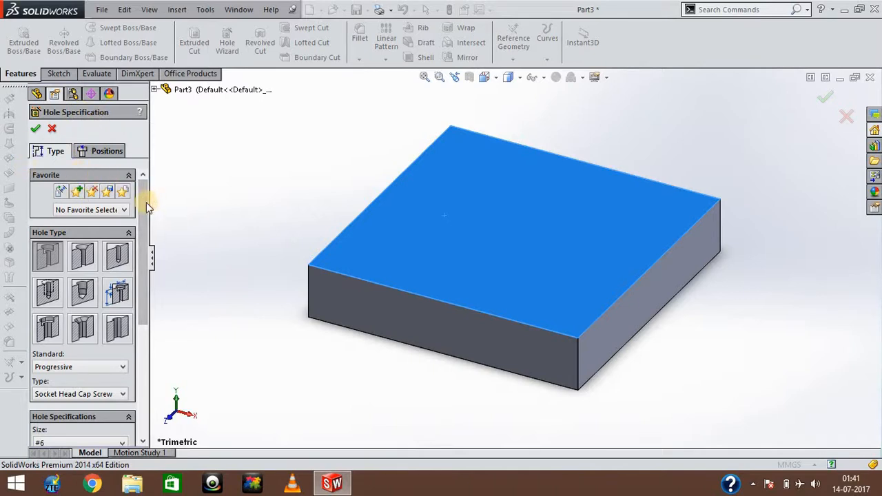
scroll(146, 207, down, 1)
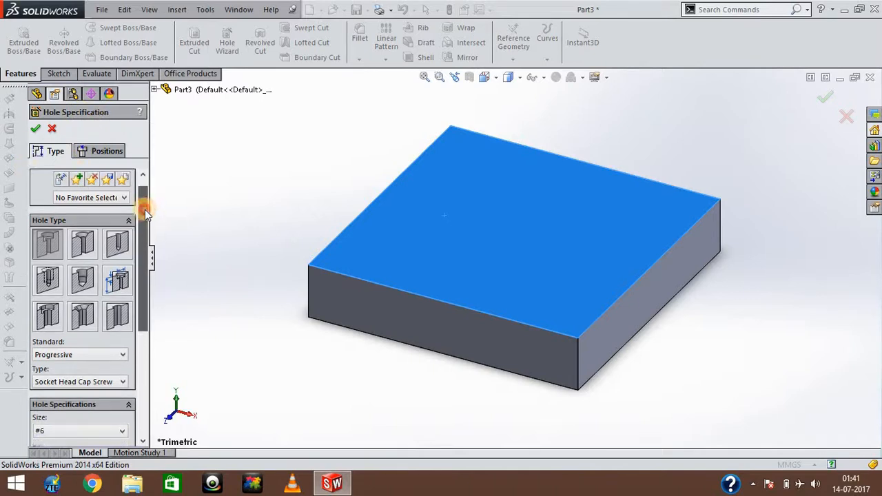
click(88, 151)
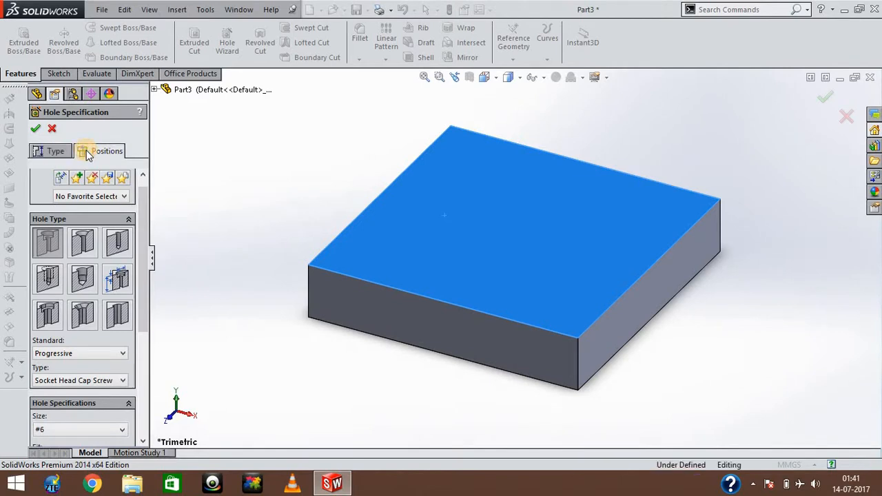
click(57, 151)
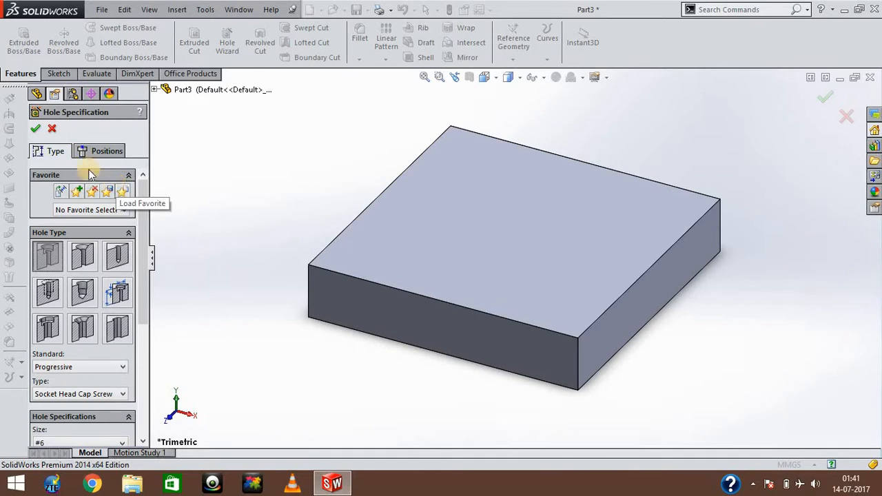
drag(140, 195, 140, 214)
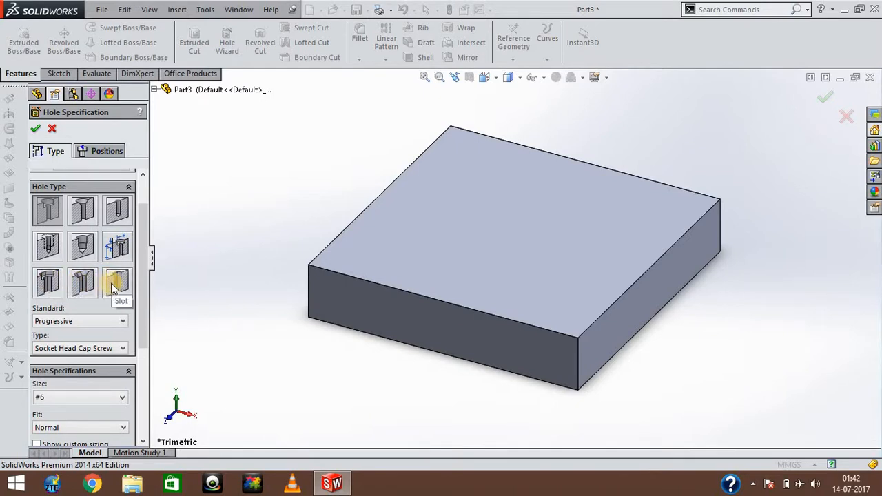
mouse_move(143, 263)
mouse_down()
mouse_move(143, 248)
mouse_move(140, 272)
mouse_up()
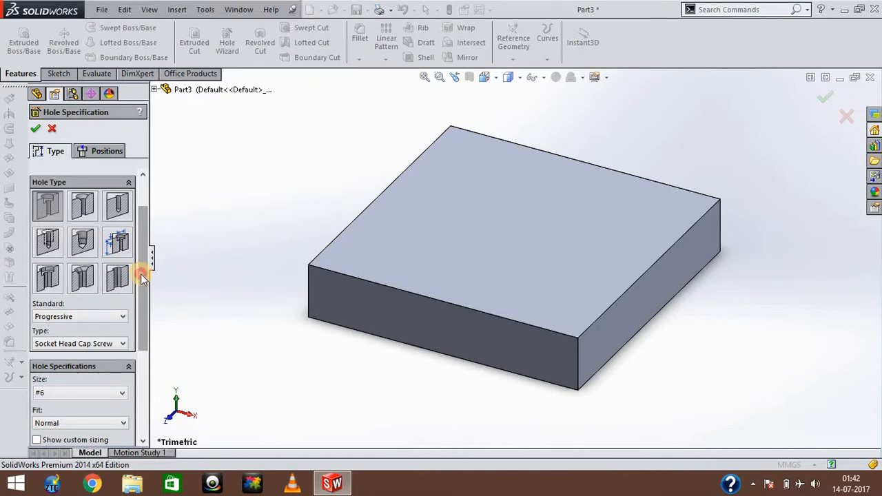
drag(140, 274, 140, 286)
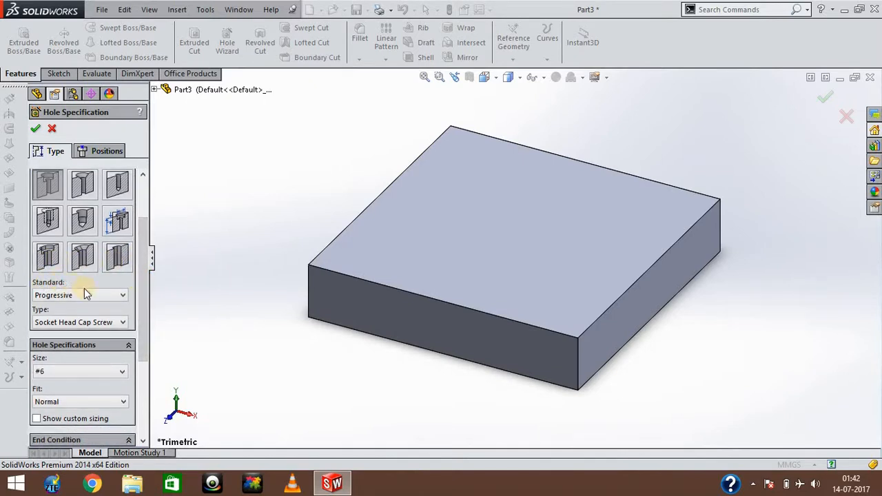
Step: Set the hole's standard to ANSI Metric and its fastener type to Hex Bolt - ANSI B18.2.3.5M
click(114, 295)
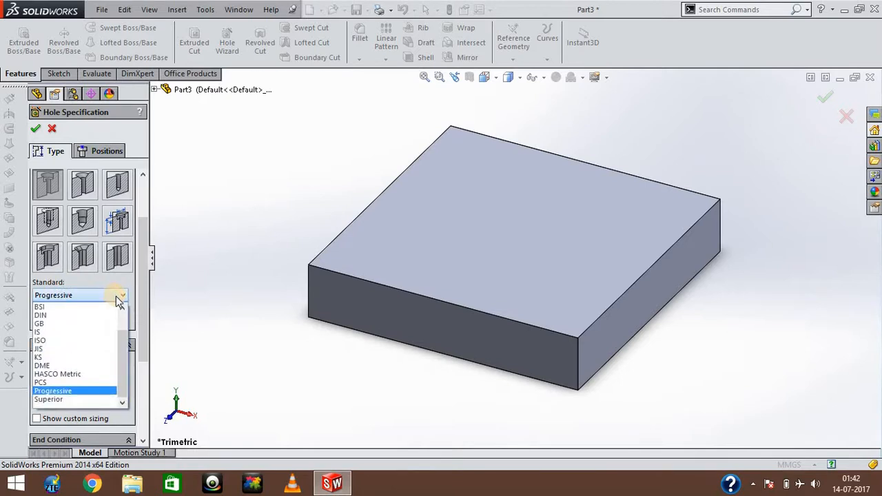
drag(124, 337, 122, 299)
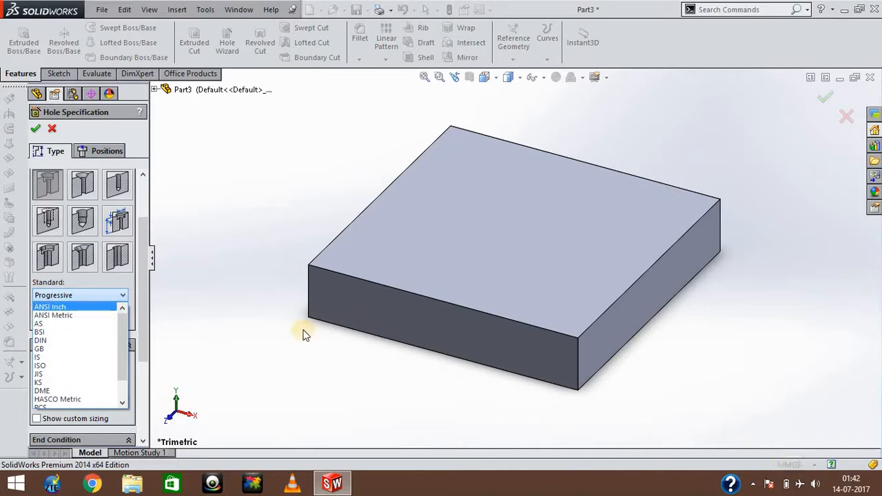
click(64, 317)
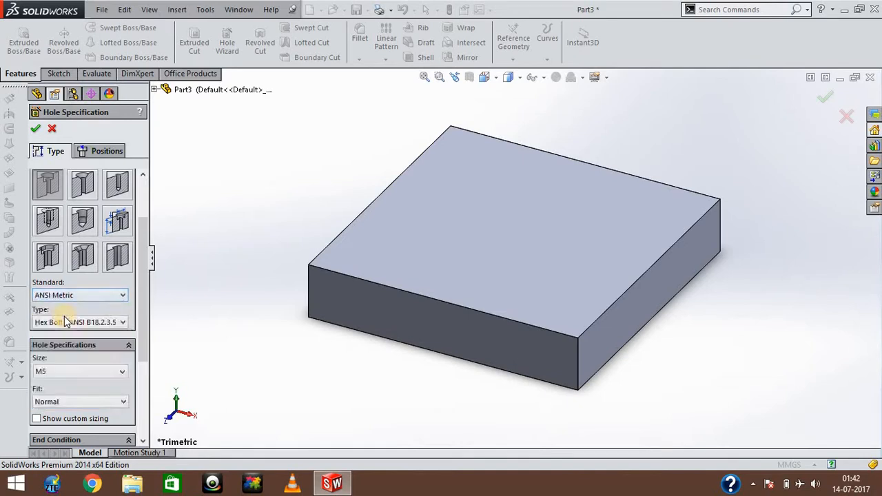
click(122, 323)
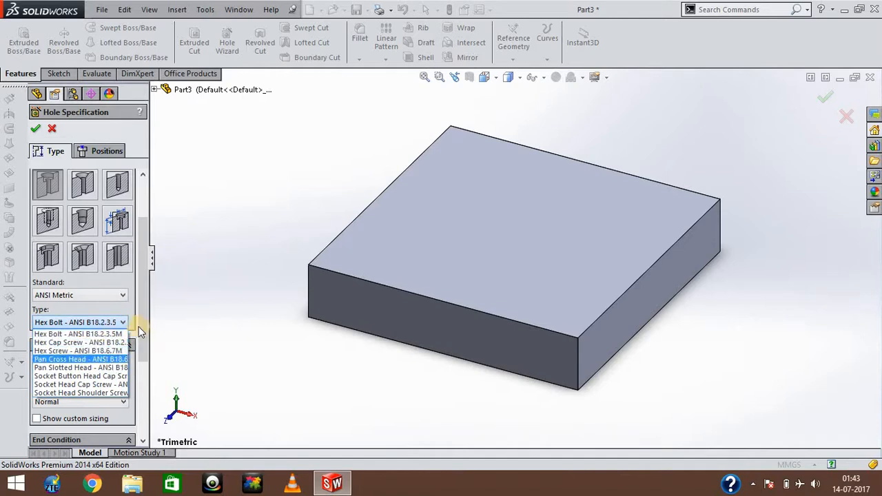
click(69, 334)
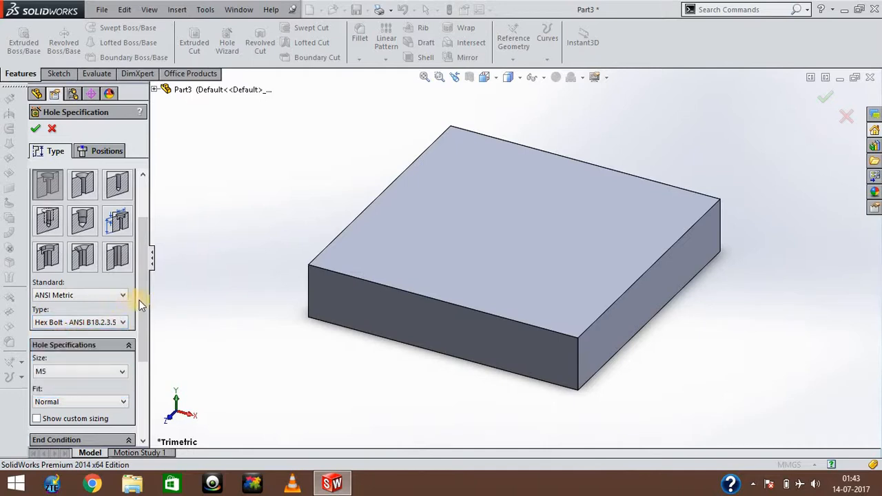
Step: Examine the hole specification settings and the list of available hole sizes
drag(141, 302, 141, 356)
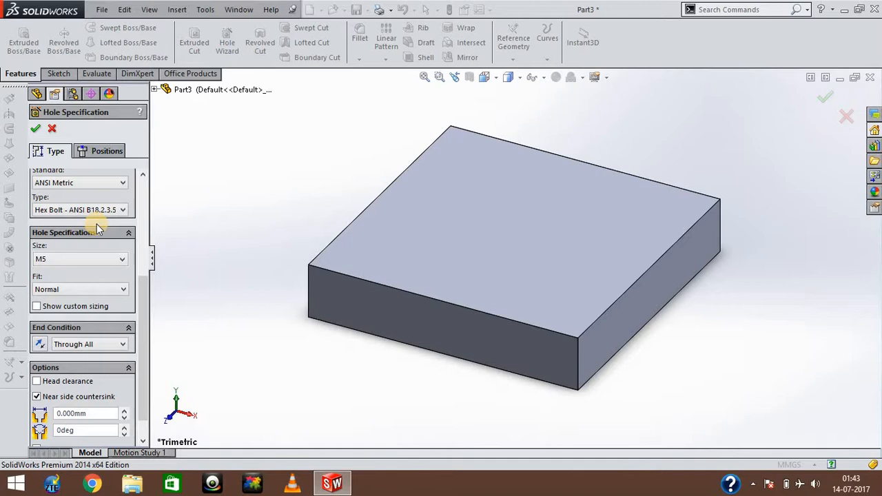
scroll(140, 297, down, 1)
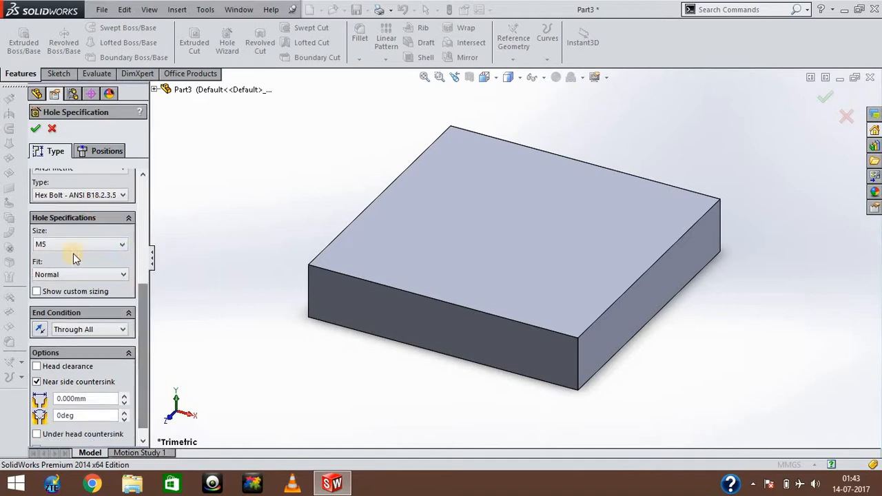
click(115, 246)
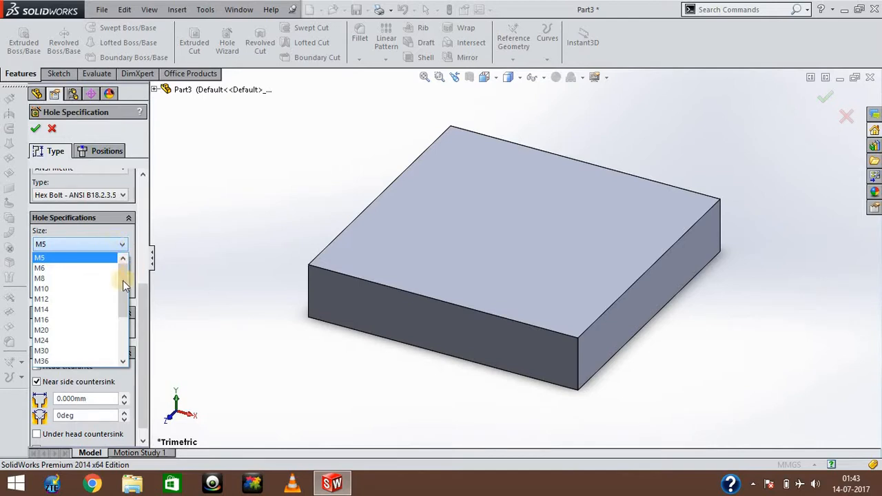
mouse_move(121, 290)
mouse_down()
mouse_move(121, 299)
mouse_move(116, 278)
mouse_move(123, 331)
mouse_move(121, 270)
mouse_up()
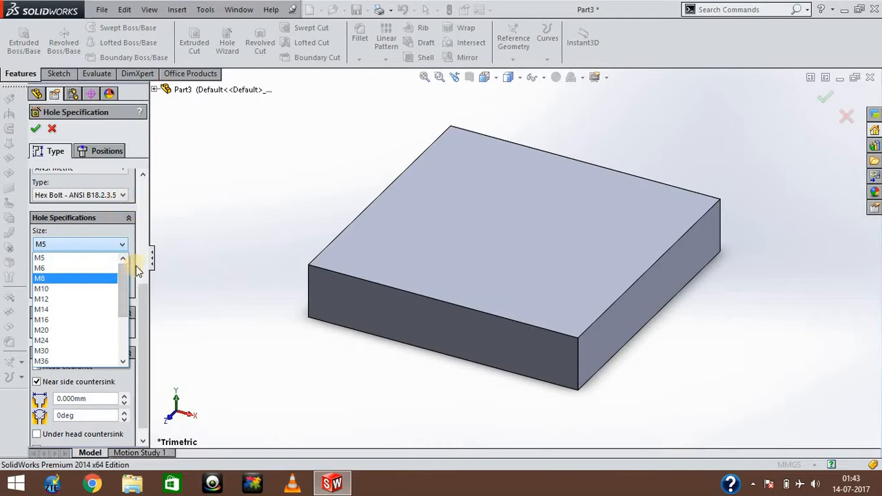
click(142, 310)
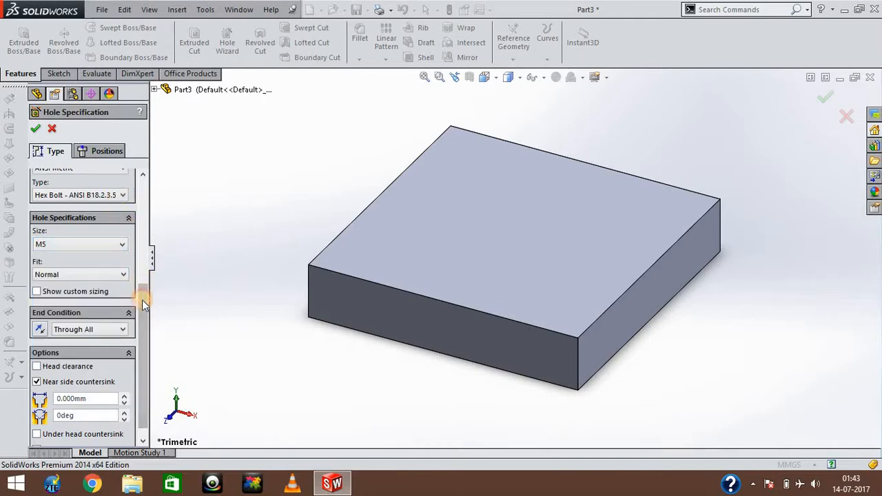
Step: Set the hole's size to M5 and its fit to Normal
drag(142, 292, 142, 273)
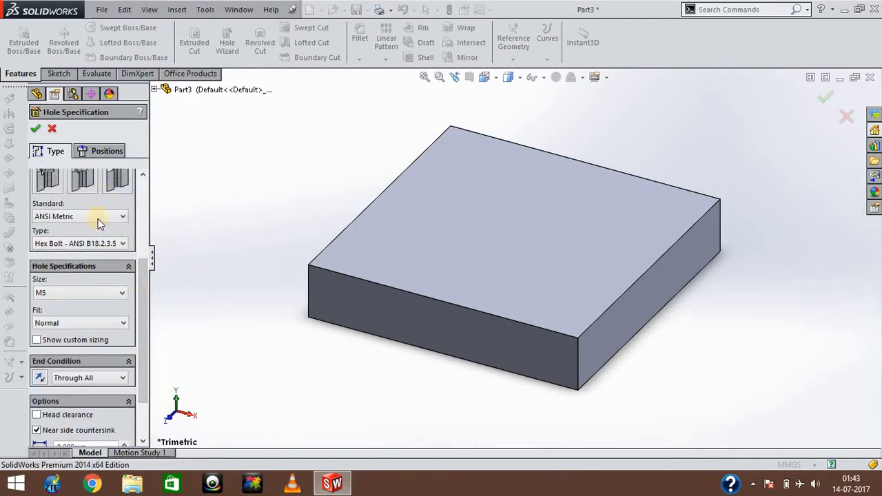
click(121, 293)
mouse_move(123, 321)
mouse_down()
mouse_move(124, 341)
mouse_move(126, 304)
mouse_up()
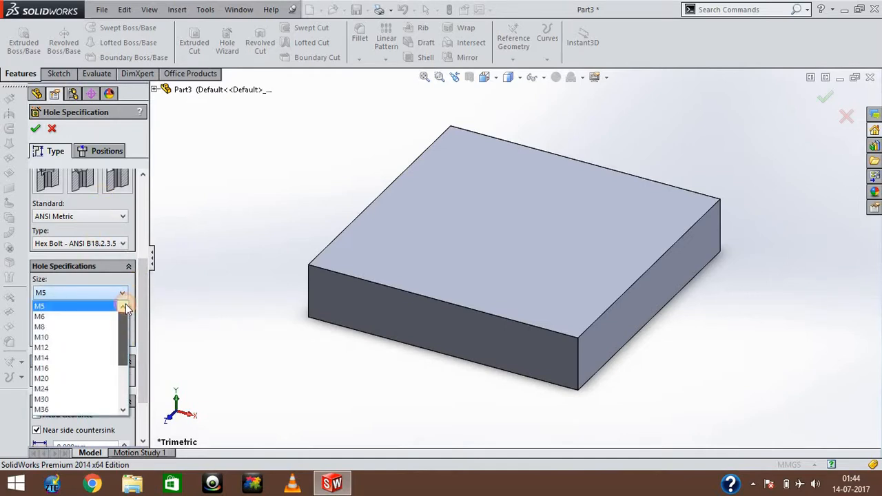
click(74, 308)
drag(143, 283, 140, 313)
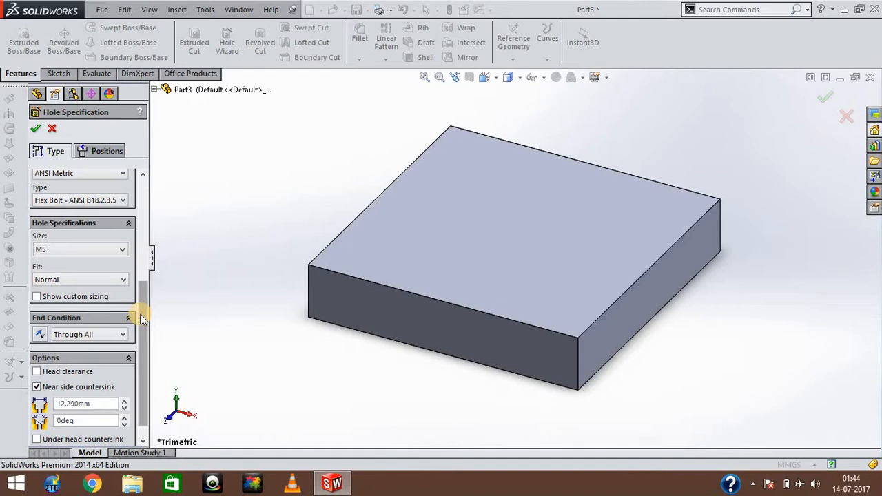
mouse_move(142, 314)
mouse_down()
mouse_move(141, 329)
mouse_move(144, 307)
mouse_up()
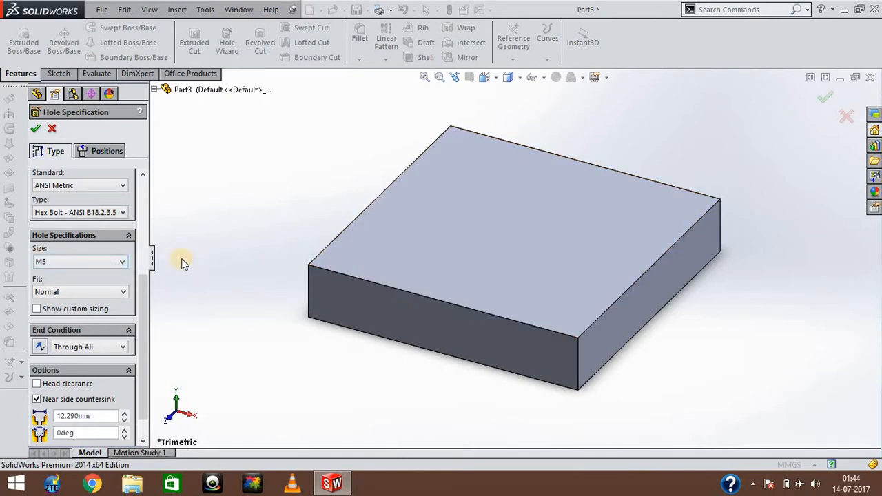
drag(146, 296, 141, 349)
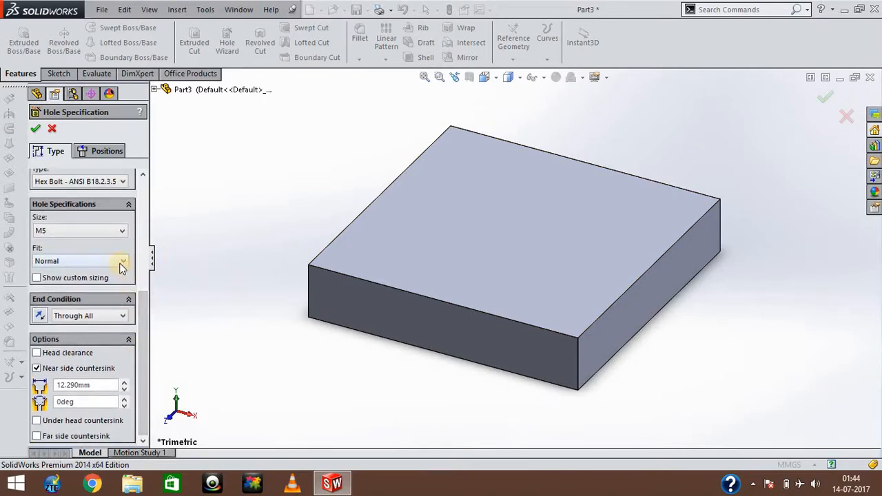
click(122, 262)
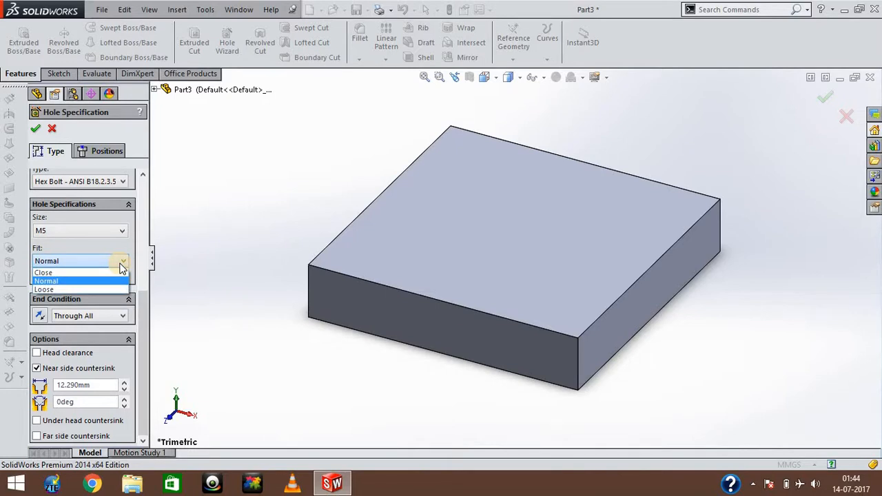
click(86, 281)
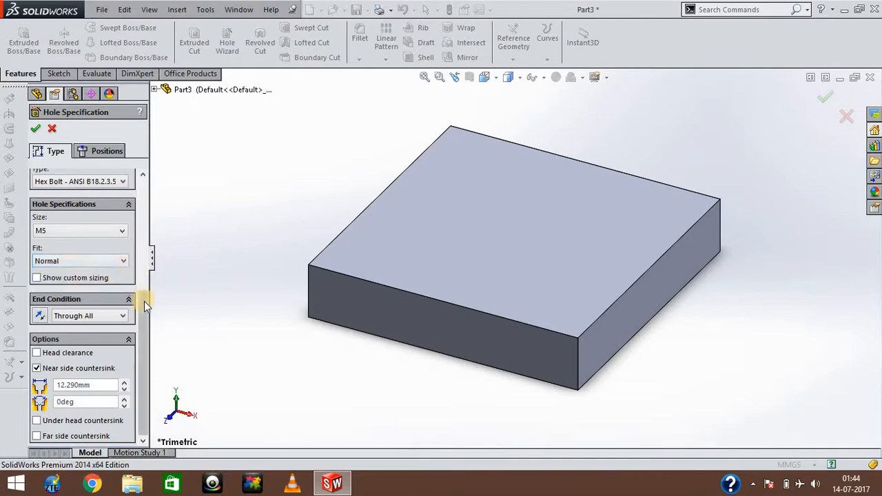
Step: Enable custom sizing for the hole and set its end condition to Through All
click(37, 278)
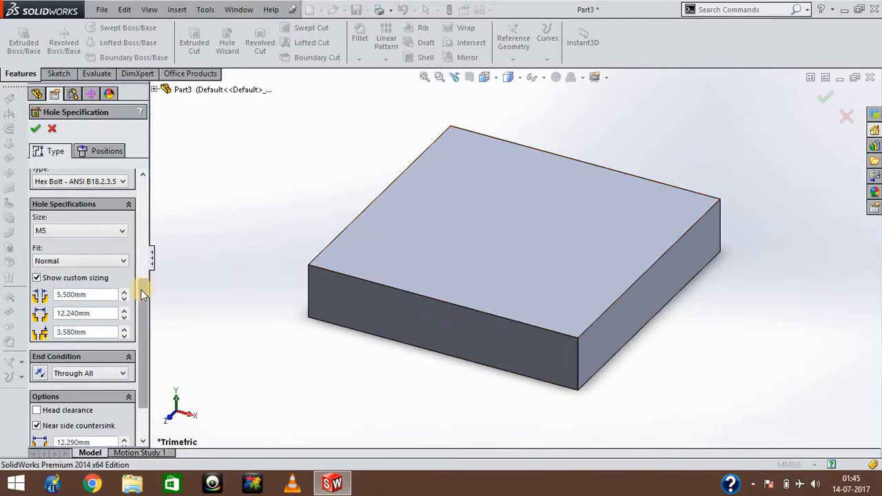
drag(143, 337, 144, 375)
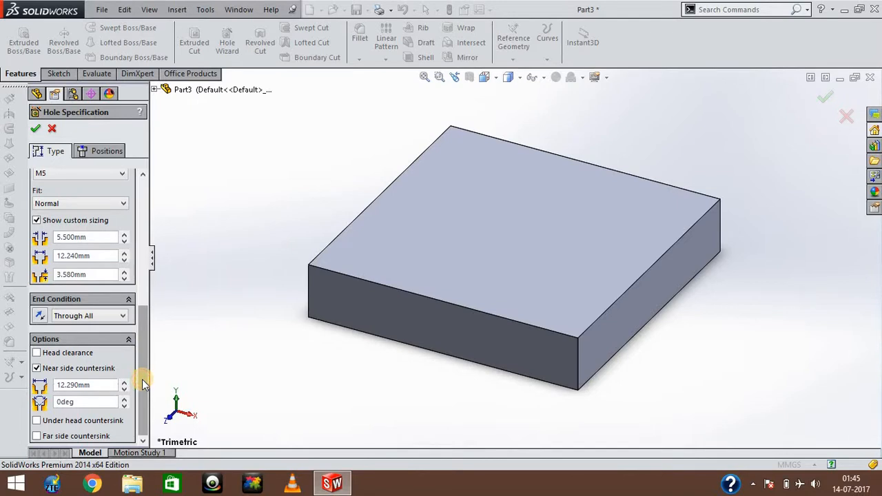
click(122, 317)
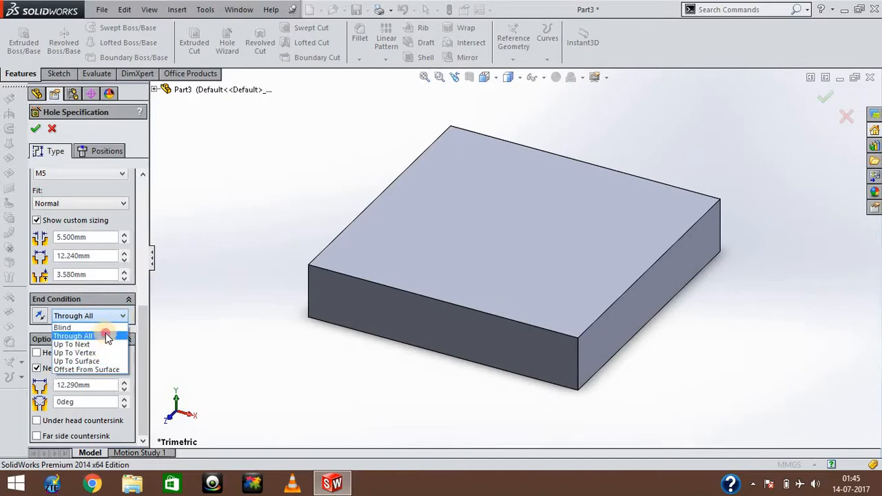
click(106, 336)
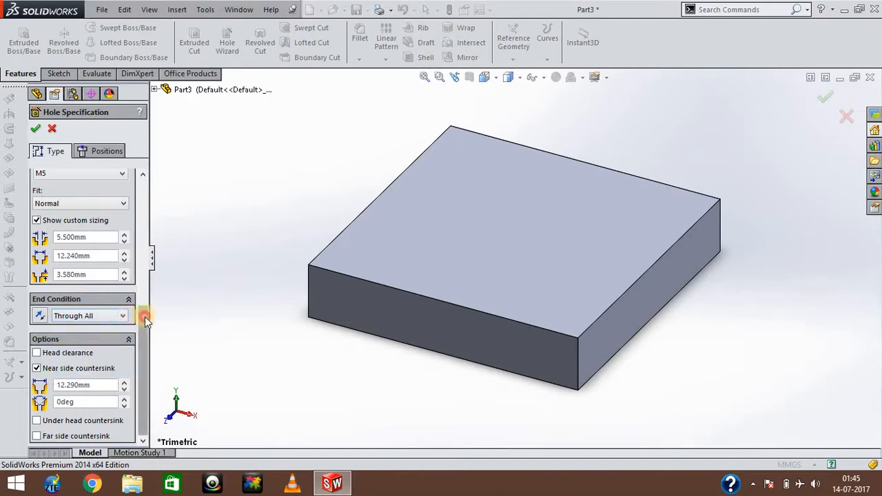
click(122, 317)
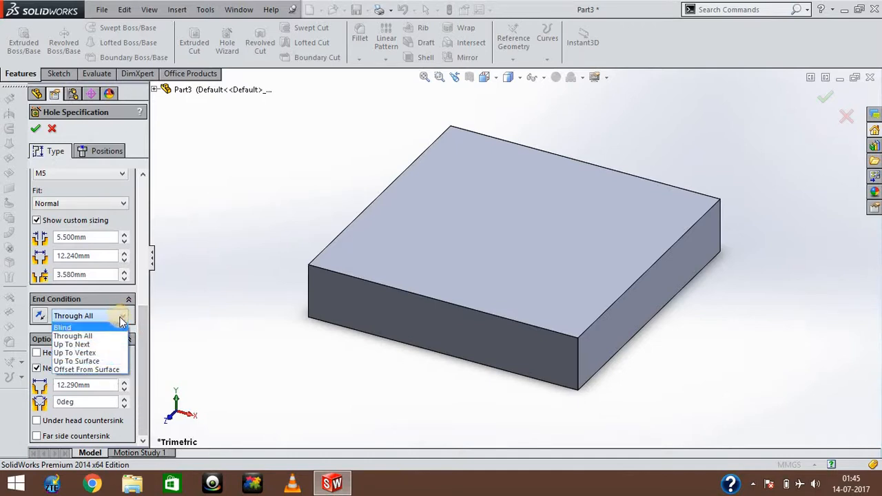
click(116, 336)
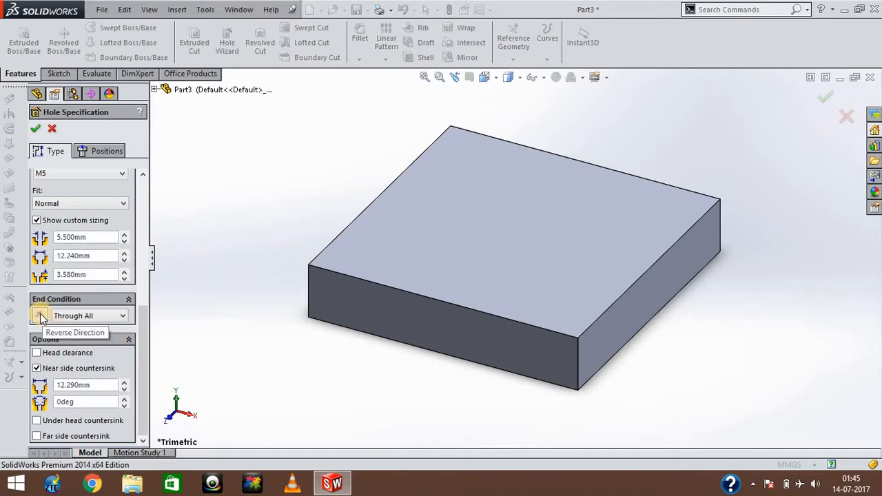
Step: Enable head clearance and the near side, under head and far side countersinks for the hole
click(141, 330)
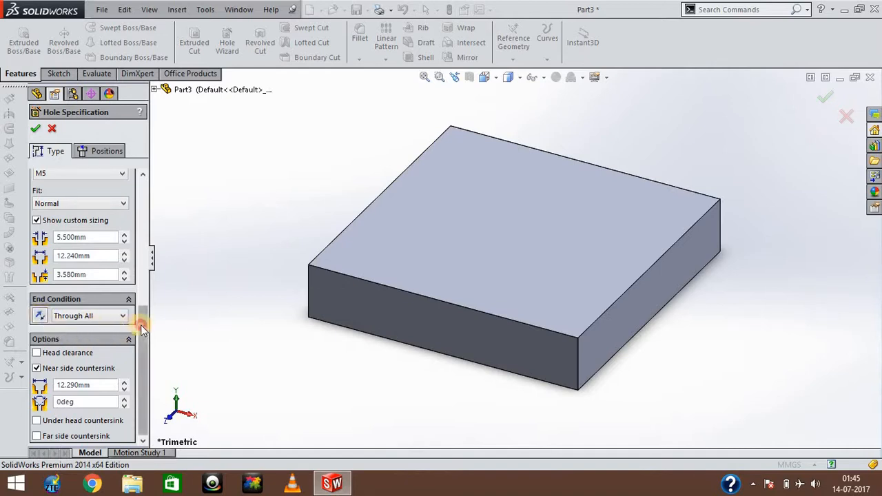
drag(140, 325, 135, 352)
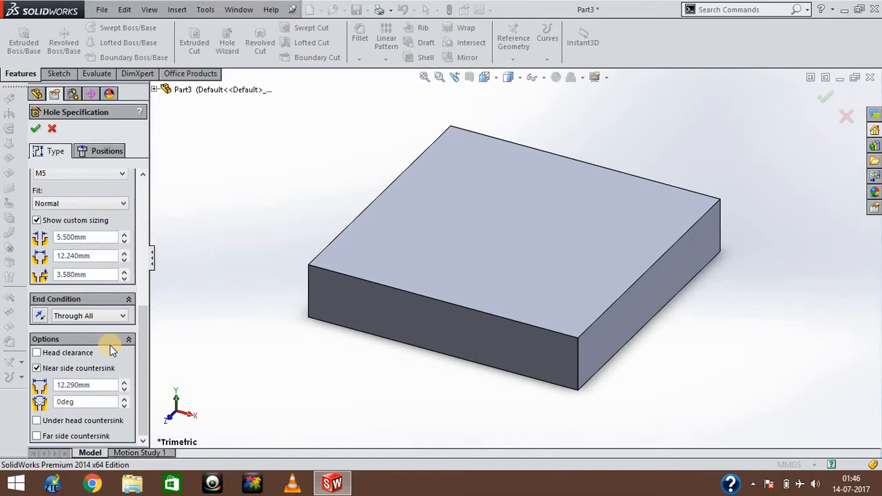
click(37, 369)
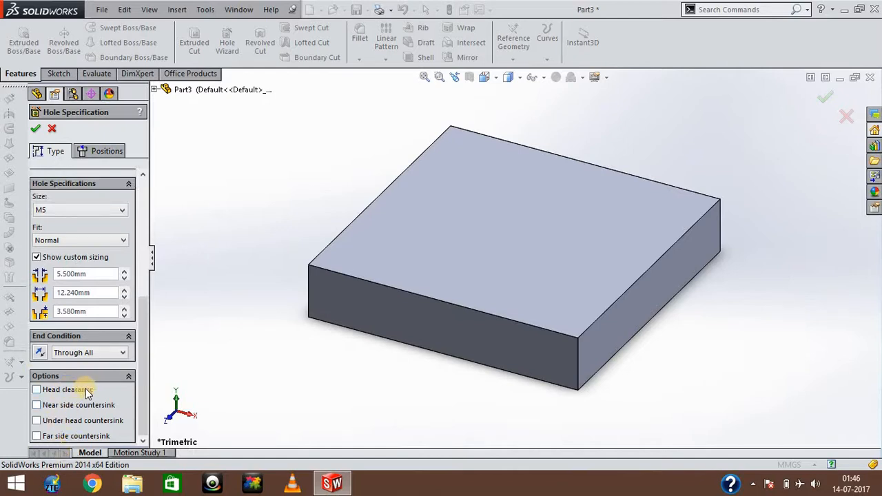
click(37, 390)
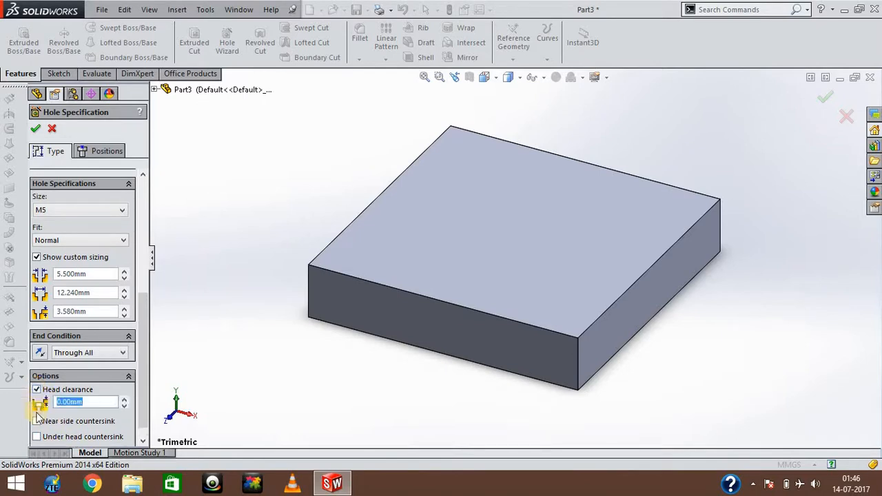
click(37, 421)
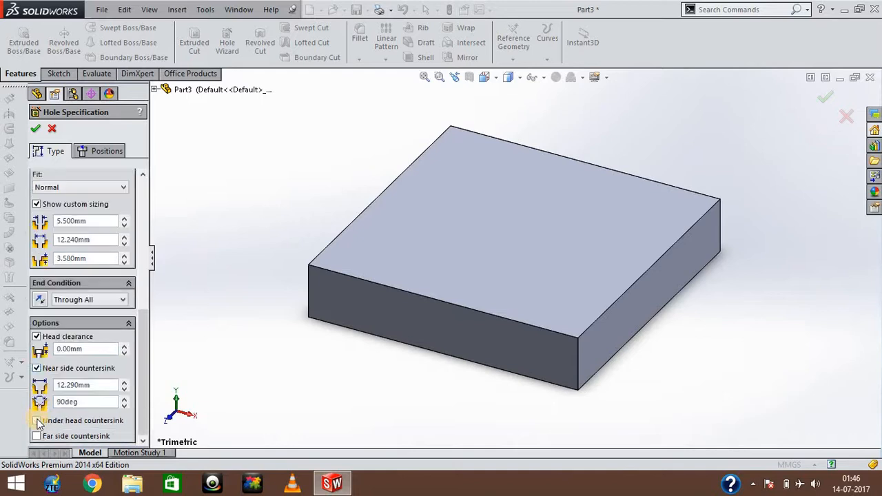
click(37, 421)
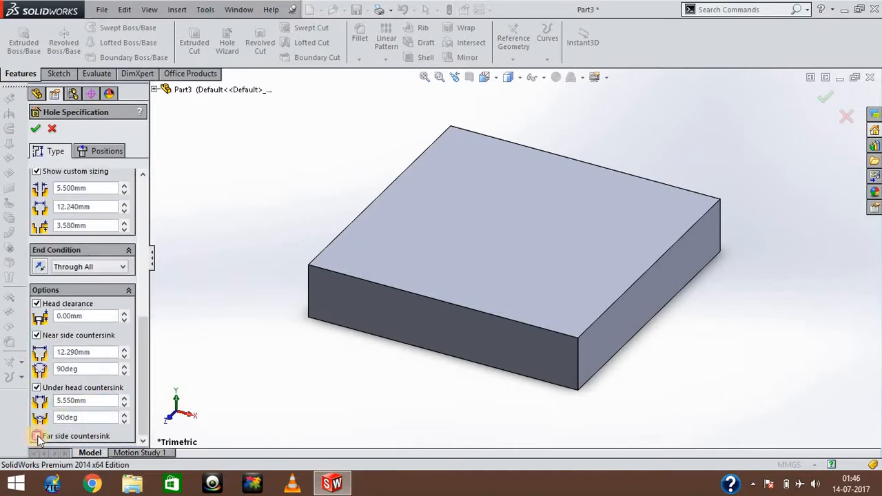
click(37, 437)
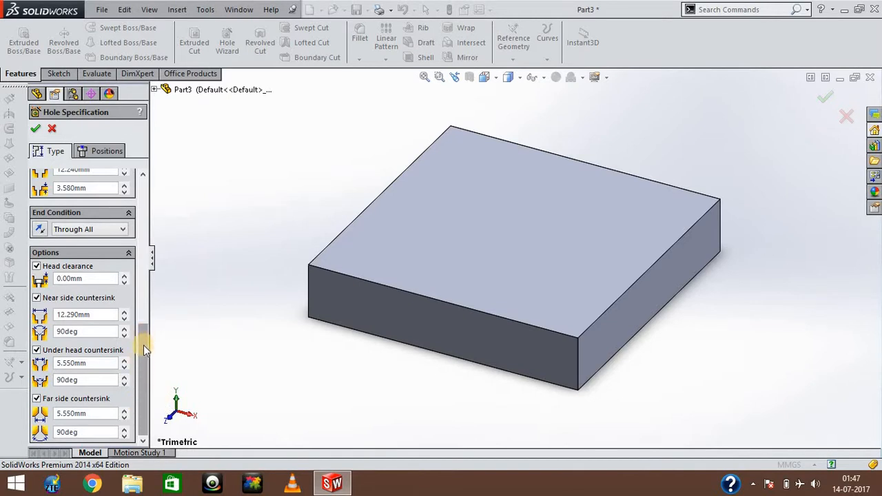
Step: Change the hole type to Legacy Hole and review its preview and section dimensions
drag(143, 342, 143, 253)
scroll(143, 254, up, 1)
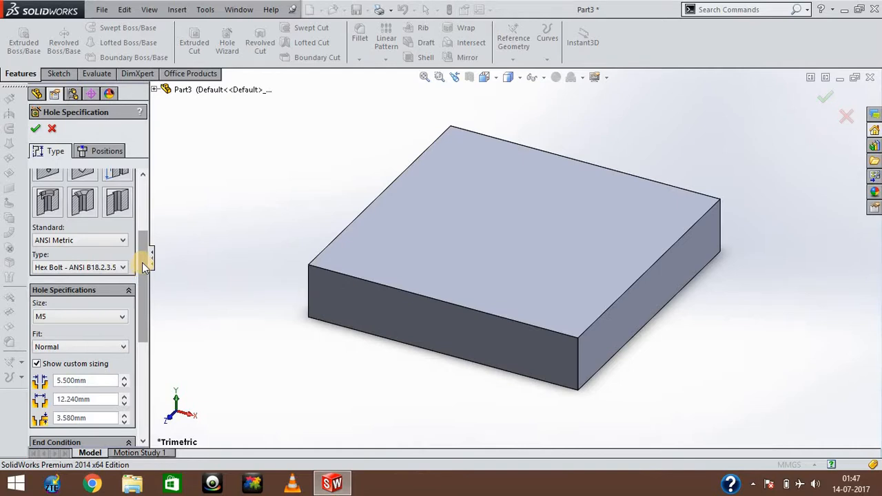
scroll(141, 236, up, 3)
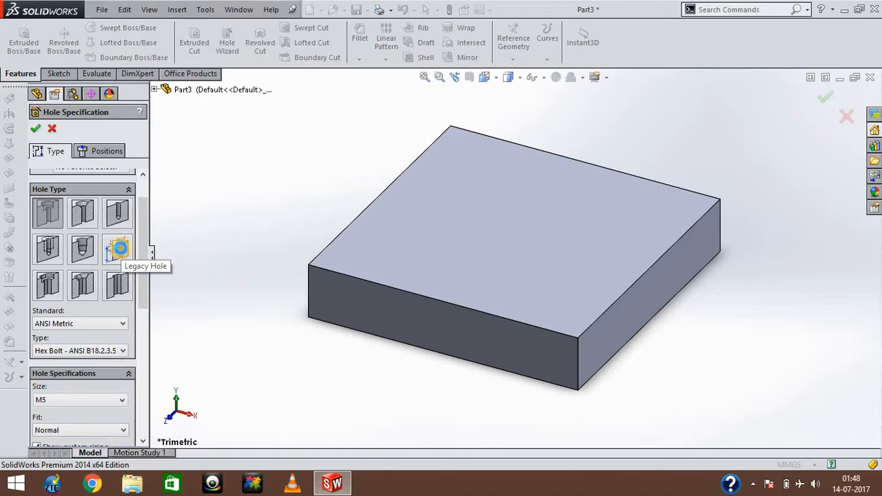
click(119, 248)
mouse_move(141, 244)
mouse_down()
mouse_move(142, 210)
mouse_move(142, 228)
mouse_up()
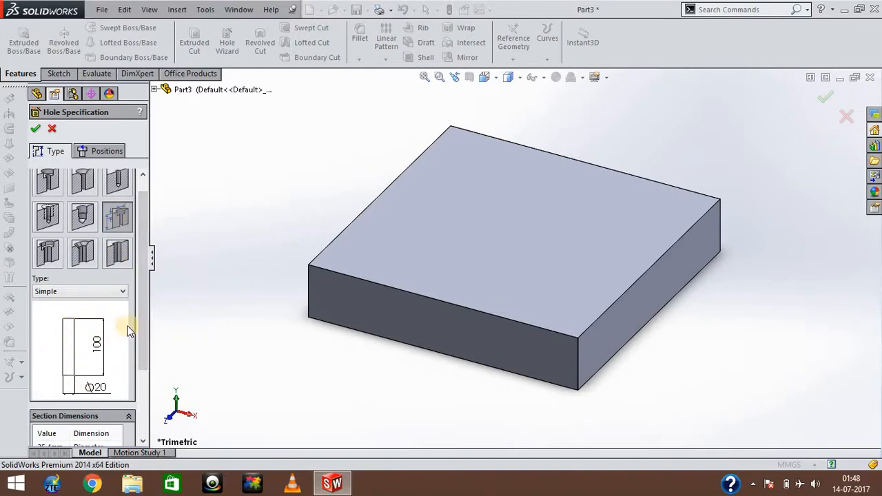
drag(142, 333, 142, 381)
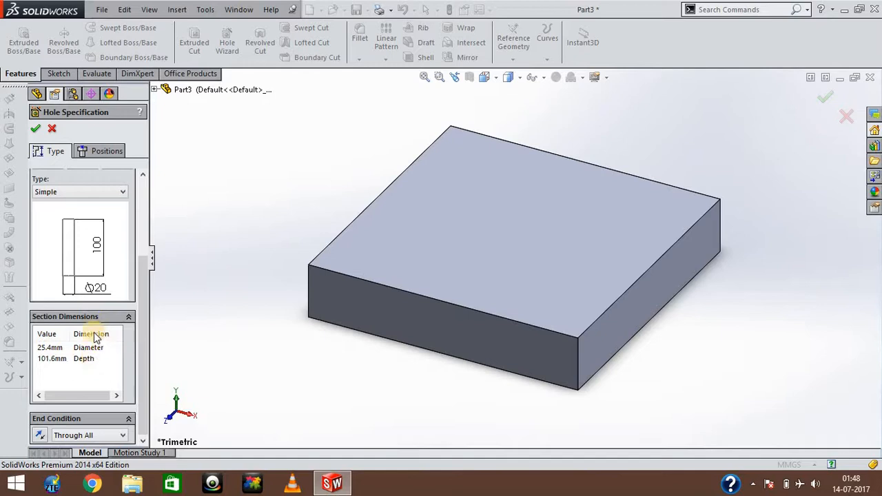
Step: Try to edit the legacy hole's depth, and set its diameter to 20 mm
double_click(55, 349)
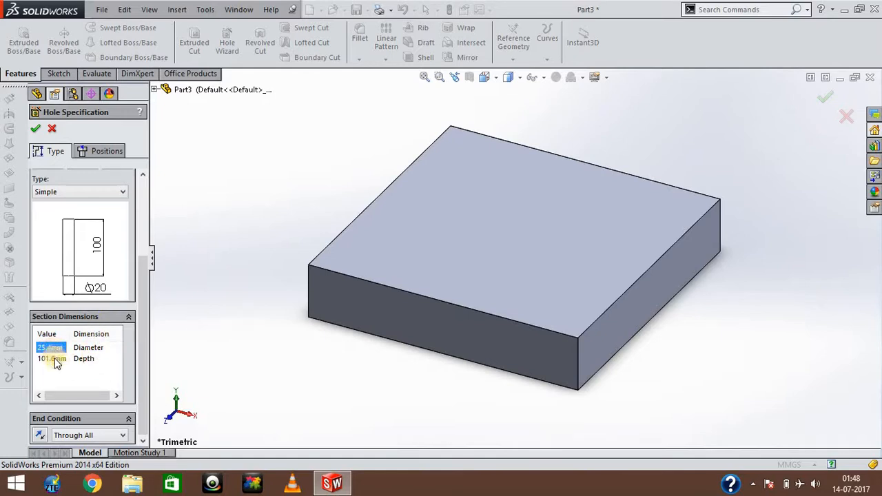
double_click(55, 359)
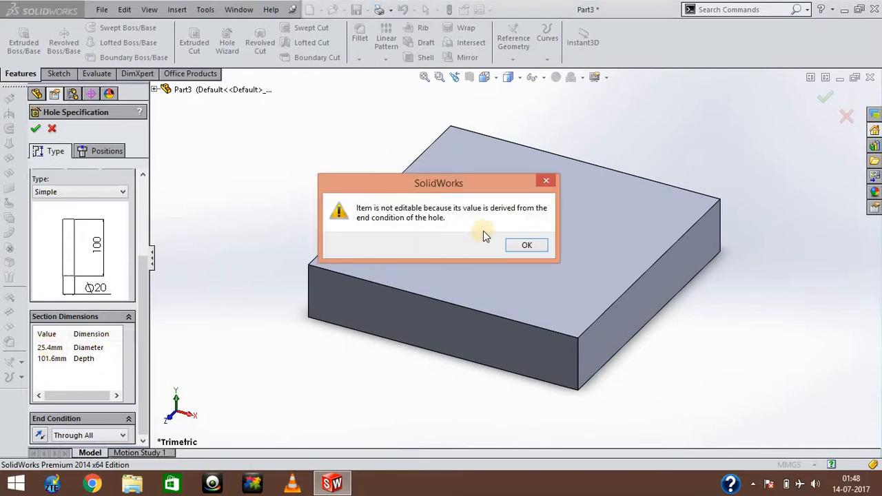
click(526, 247)
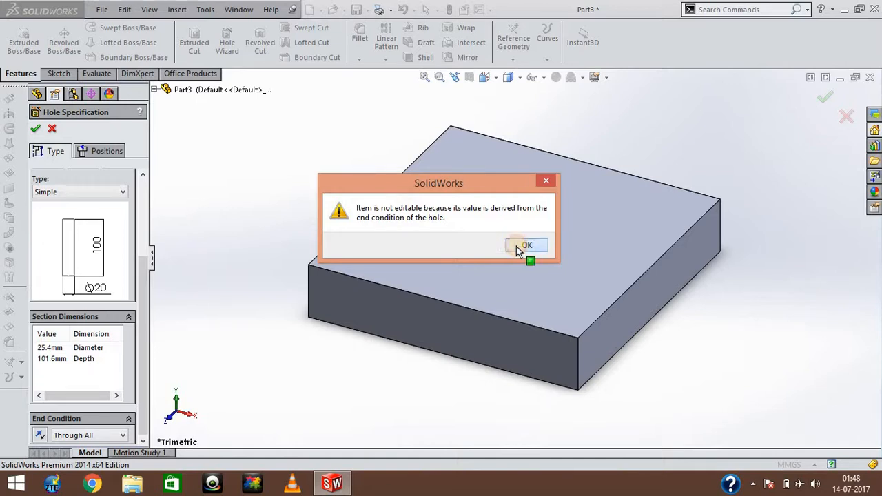
click(46, 349)
click(69, 348)
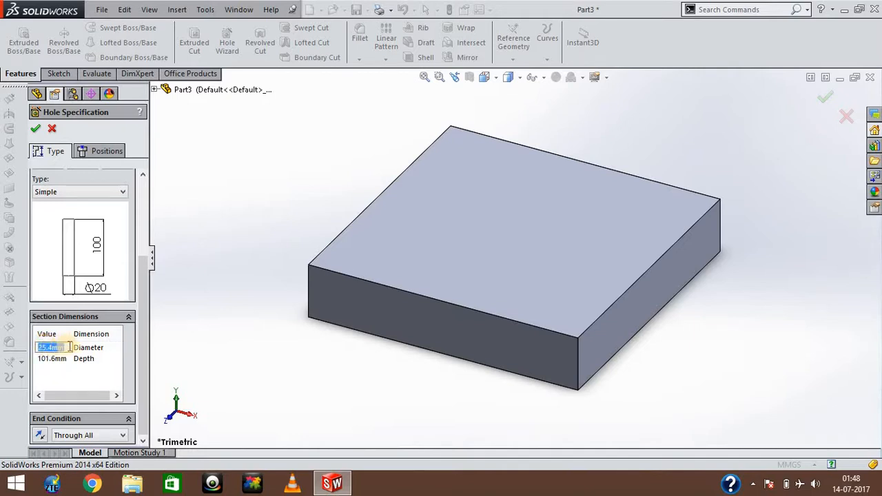
text(20)
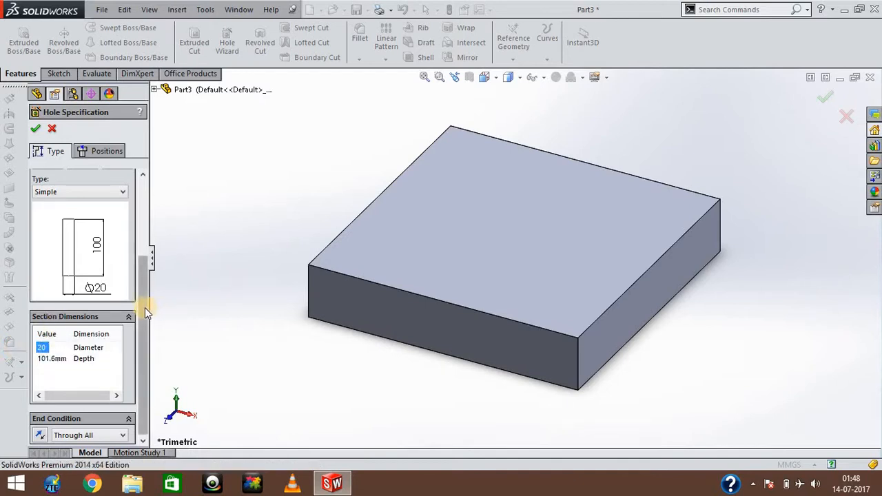
Step: Change the hole type to a tapped hole and review its end condition, thread and countersink options
drag(145, 308, 144, 256)
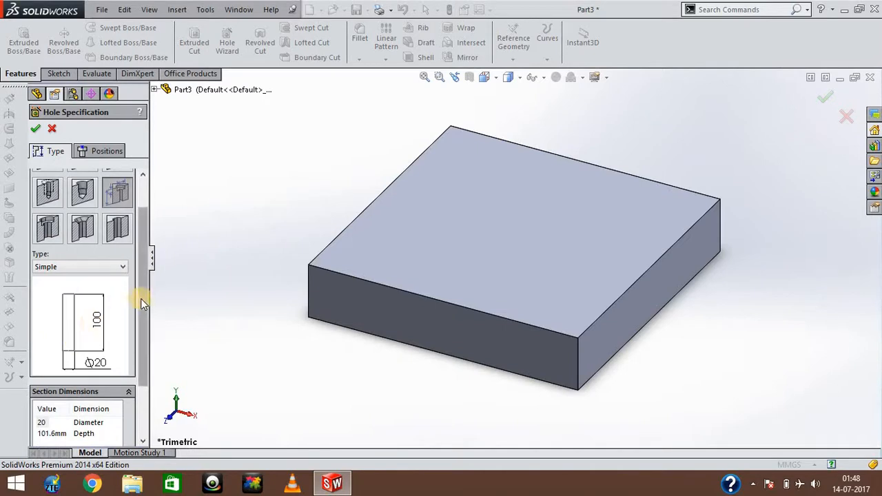
drag(141, 298, 139, 369)
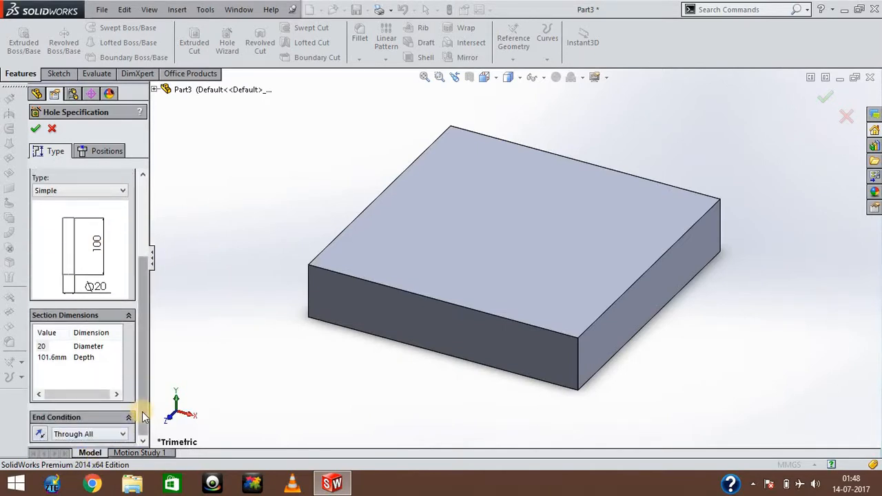
drag(145, 376, 140, 417)
click(142, 304)
drag(142, 304, 140, 237)
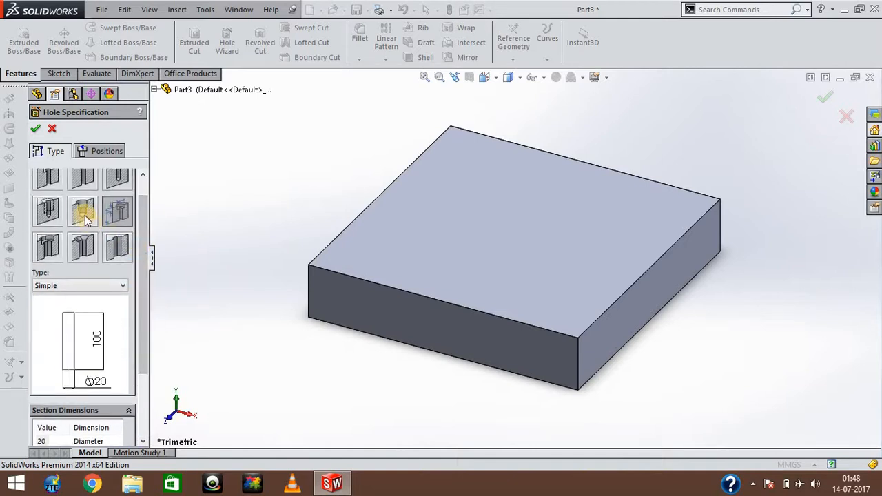
click(49, 214)
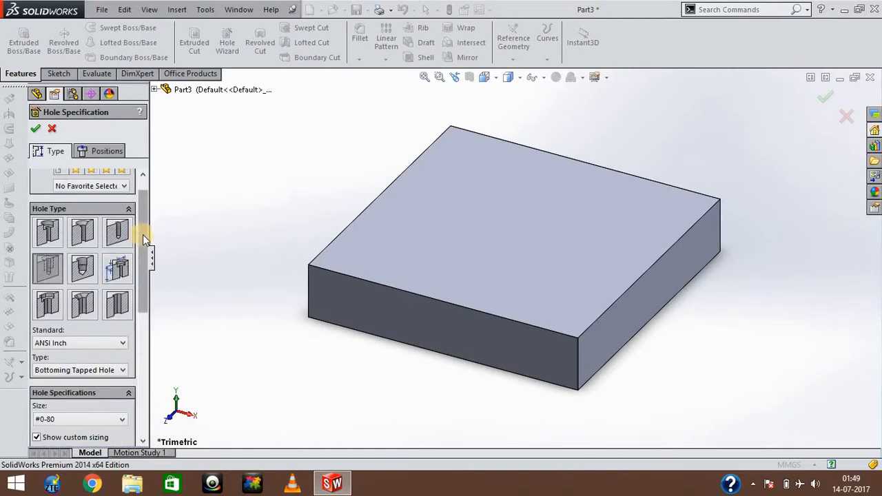
scroll(146, 311, down, 2)
scroll(147, 311, down, 3)
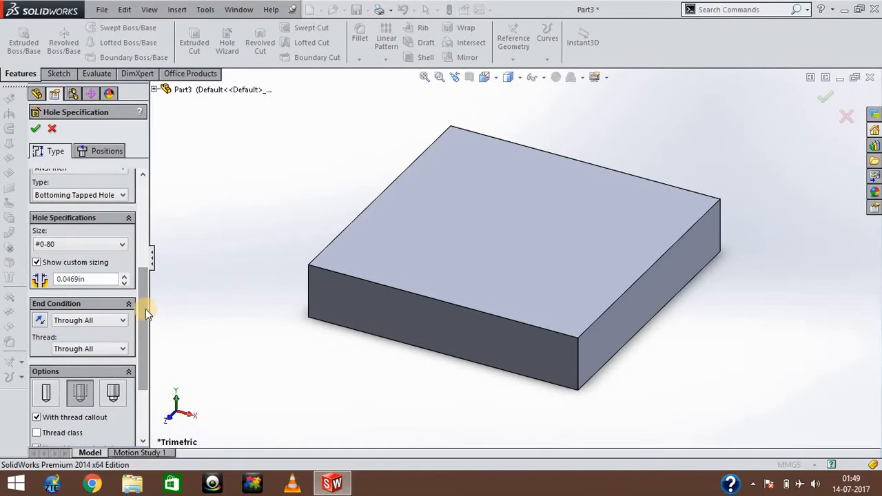
drag(145, 319, 145, 348)
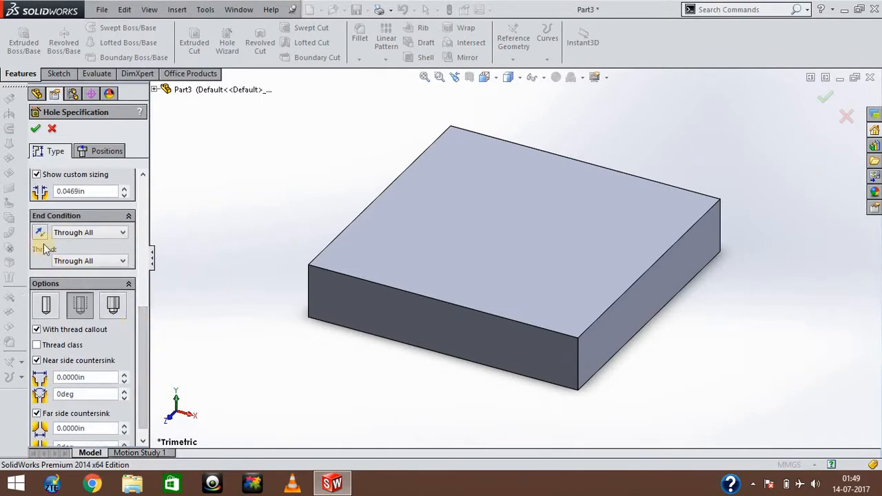
Step: Set the tapped hole's thread end condition to Through All
click(144, 327)
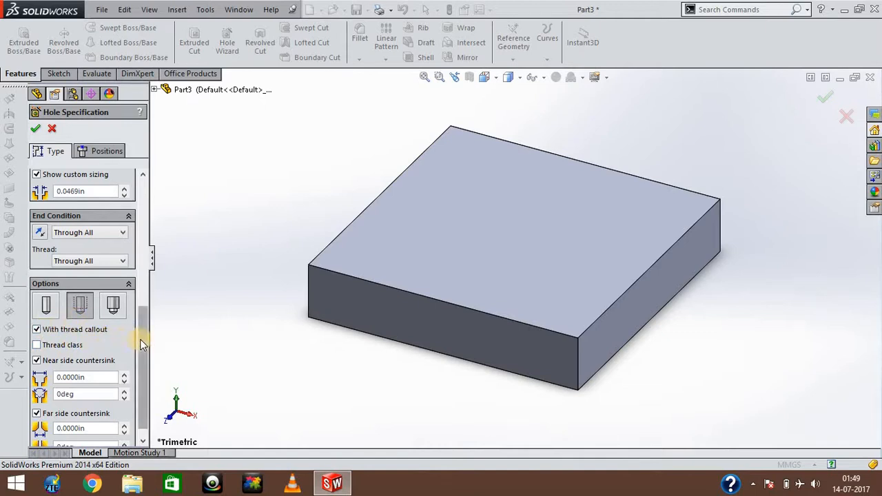
mouse_move(138, 335)
mouse_down()
mouse_move(141, 401)
mouse_move(140, 364)
mouse_up()
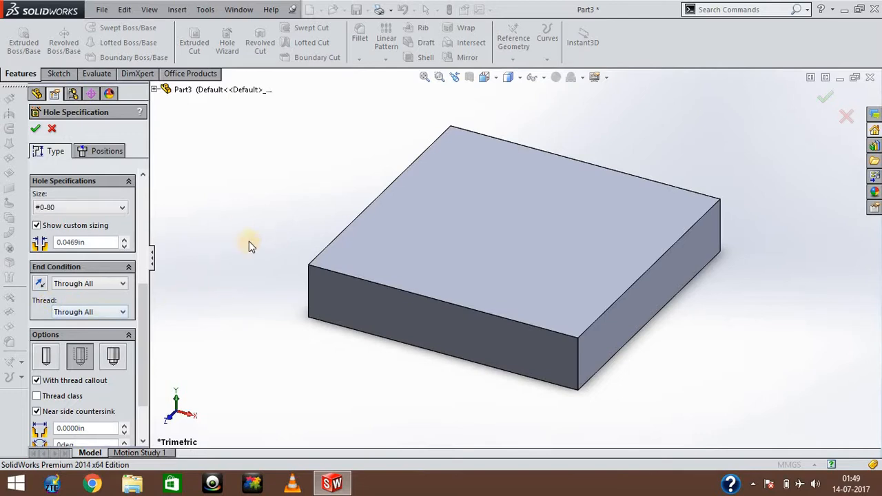
click(117, 314)
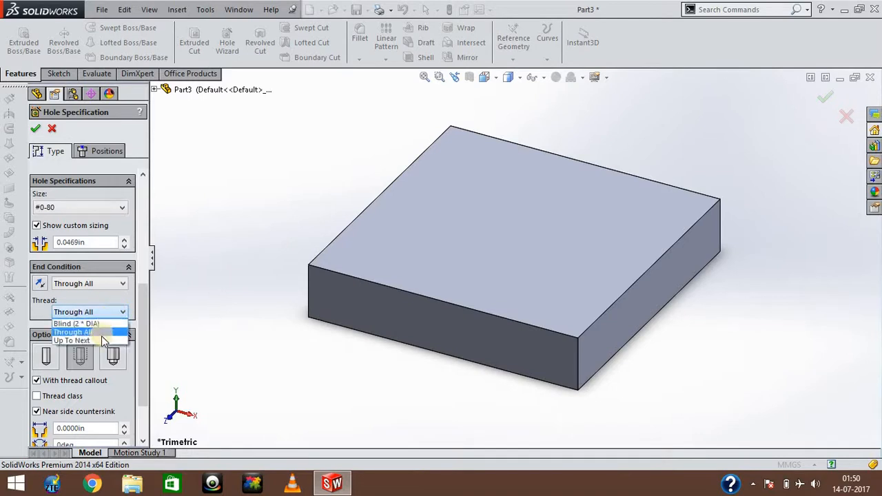
click(95, 332)
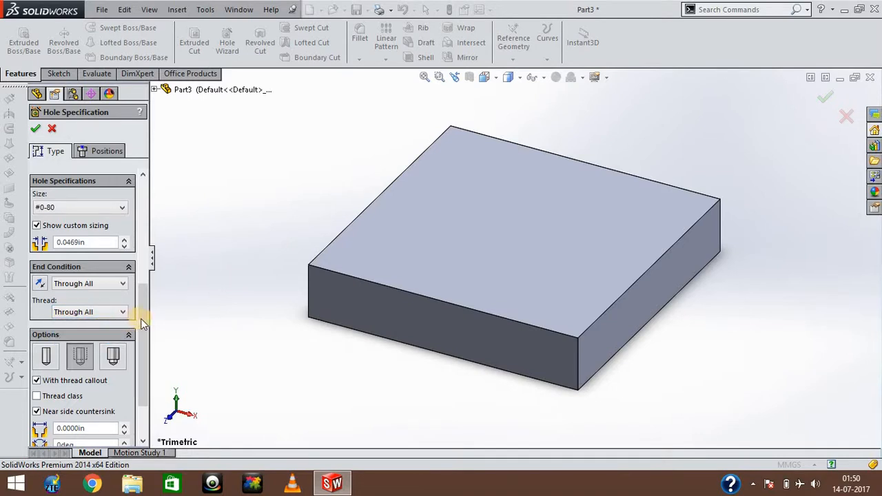
Step: Enable the thread class option with class 2B and review the countersink settings and hole type
drag(141, 319, 138, 374)
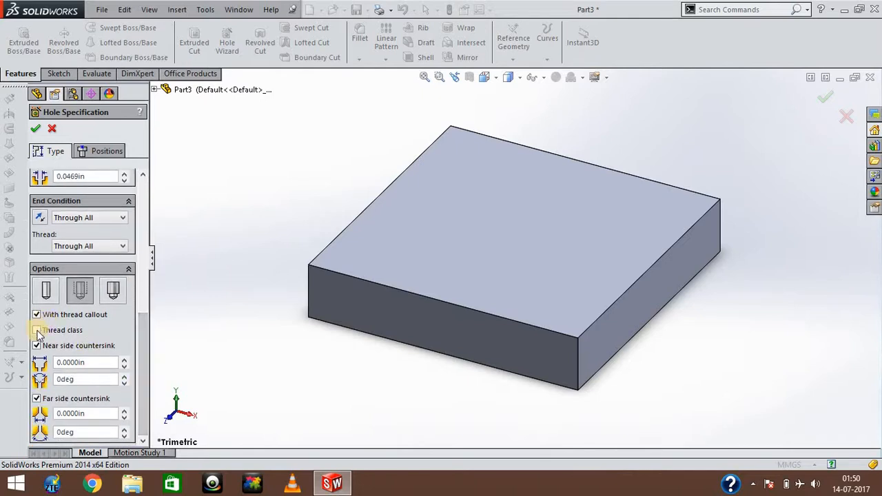
click(37, 332)
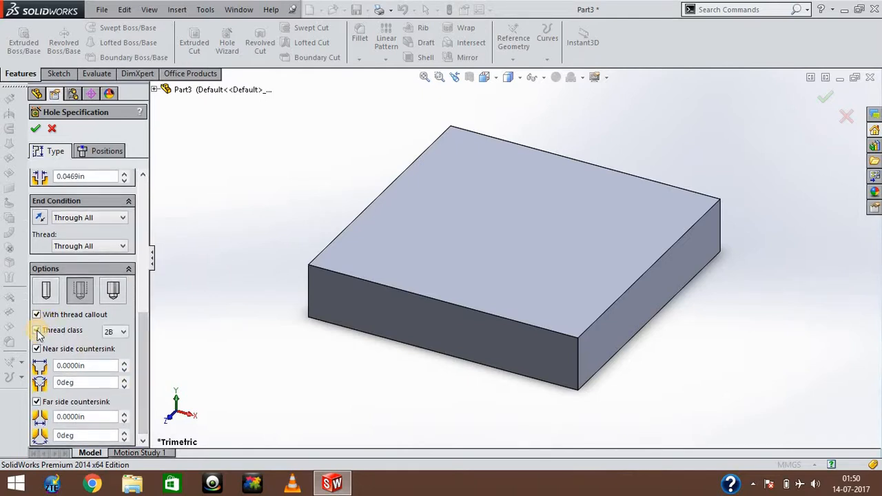
click(125, 333)
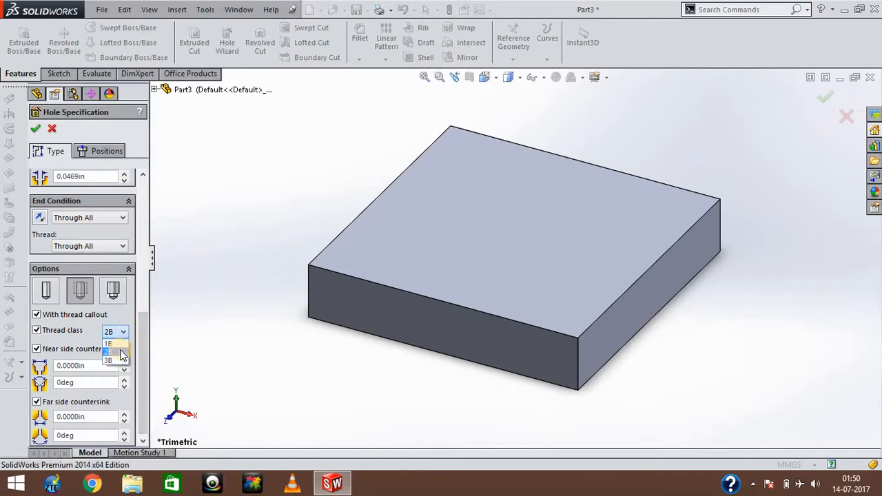
click(121, 352)
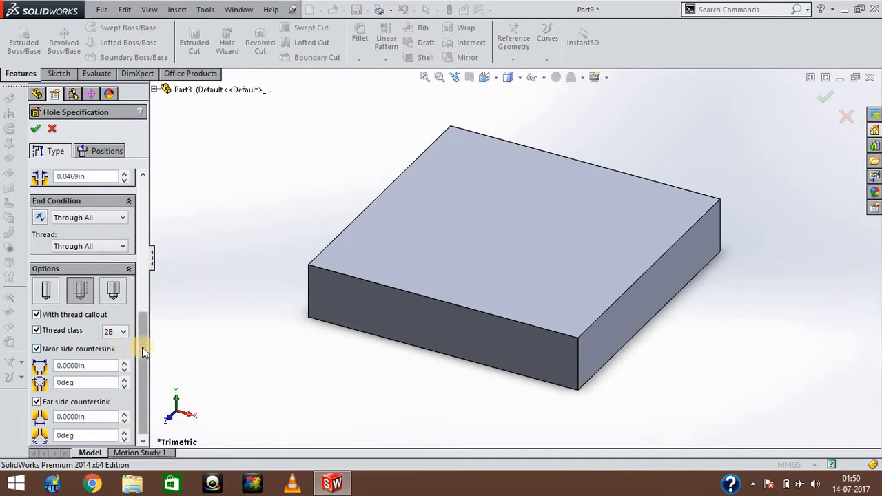
scroll(141, 351, down, 1)
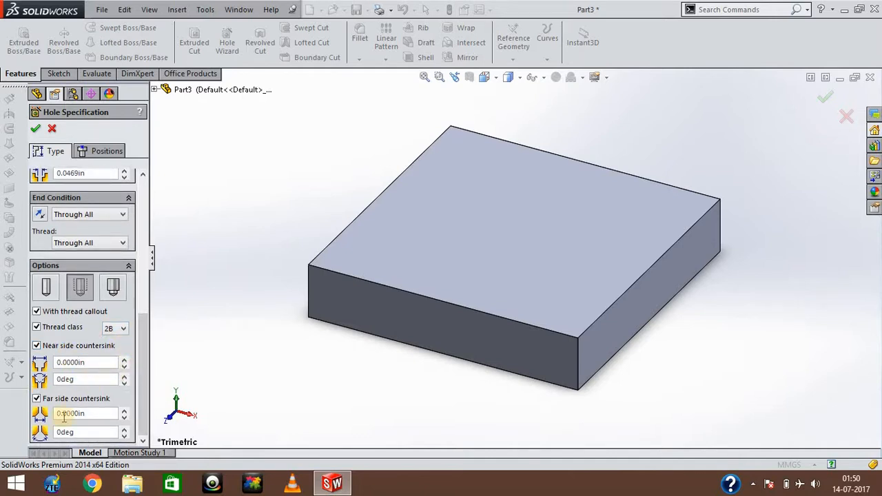
scroll(130, 307, up, 10)
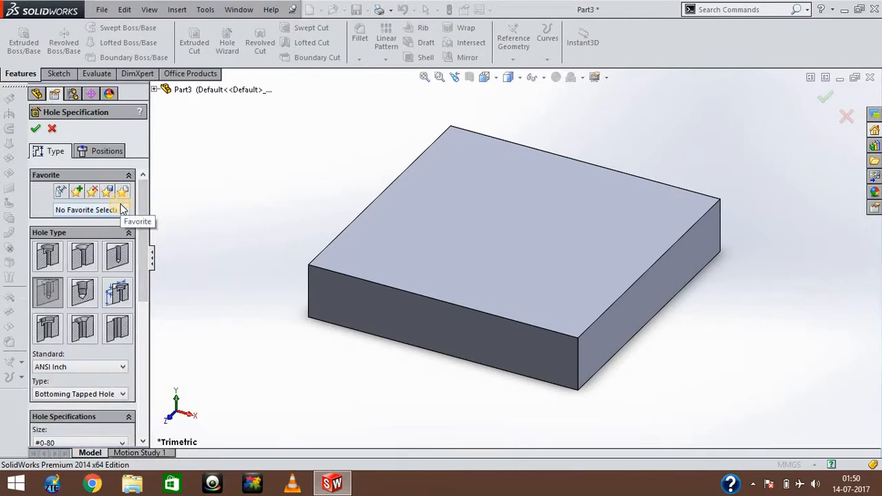
Step: Place the tapped hole on the block's top face near the front-left corner, about 11 mm and 15 mm from the adjacent edges
click(100, 154)
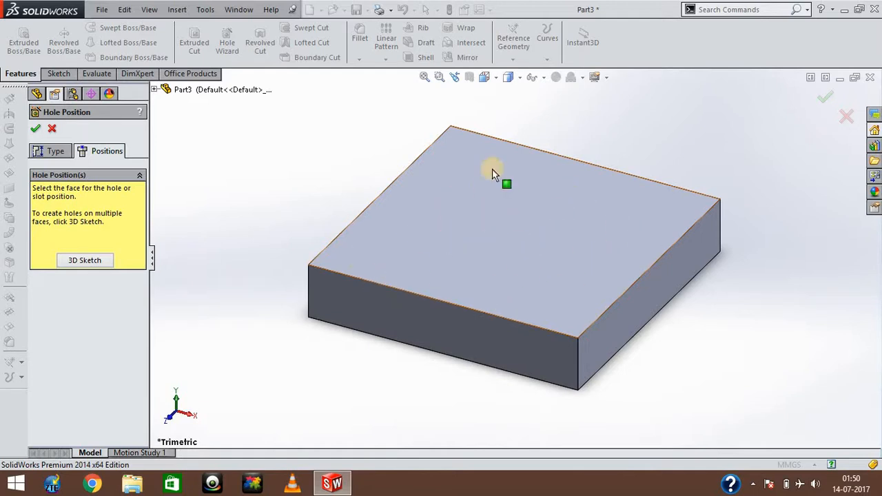
click(356, 255)
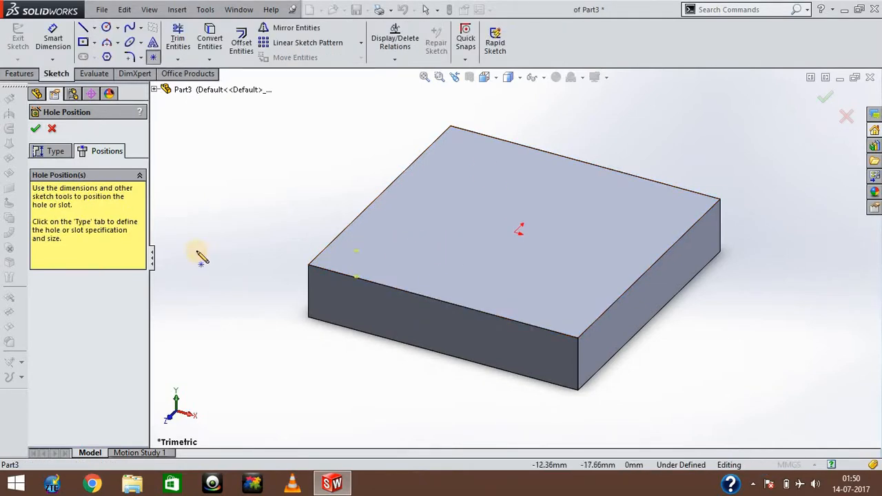
click(361, 255)
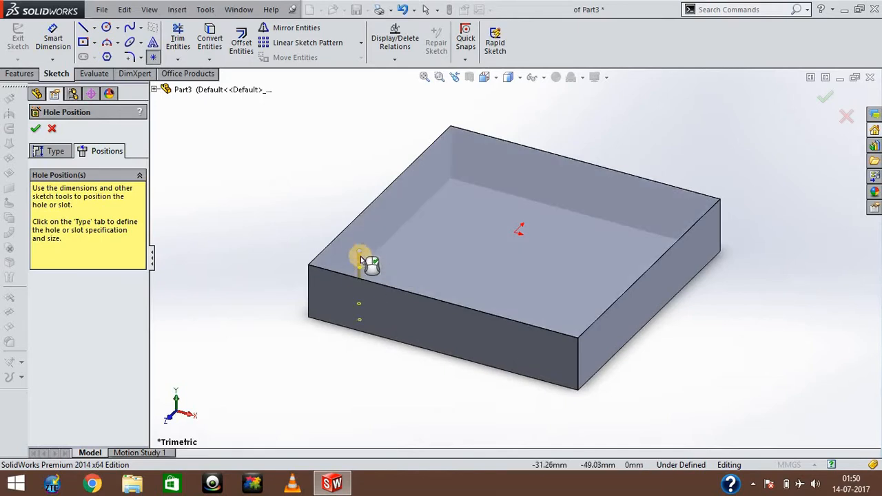
Step: Try to dimension the hole point from the origin marker at the centre of the top face
click(56, 42)
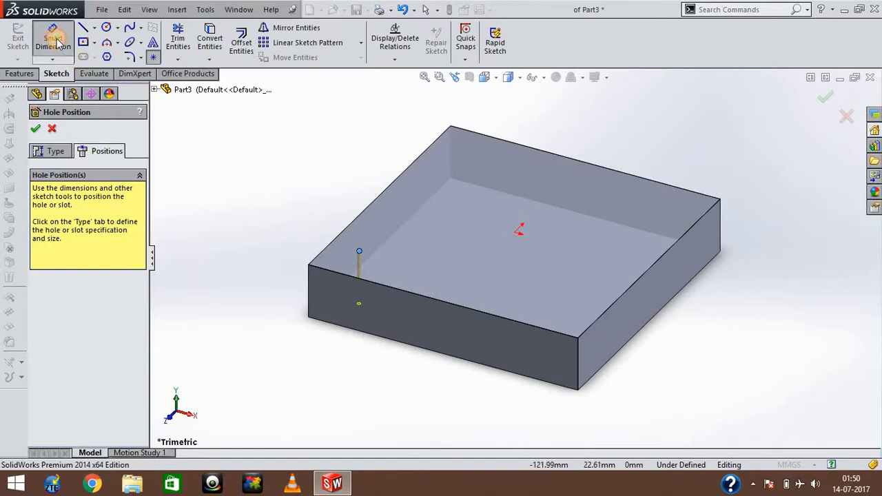
click(360, 253)
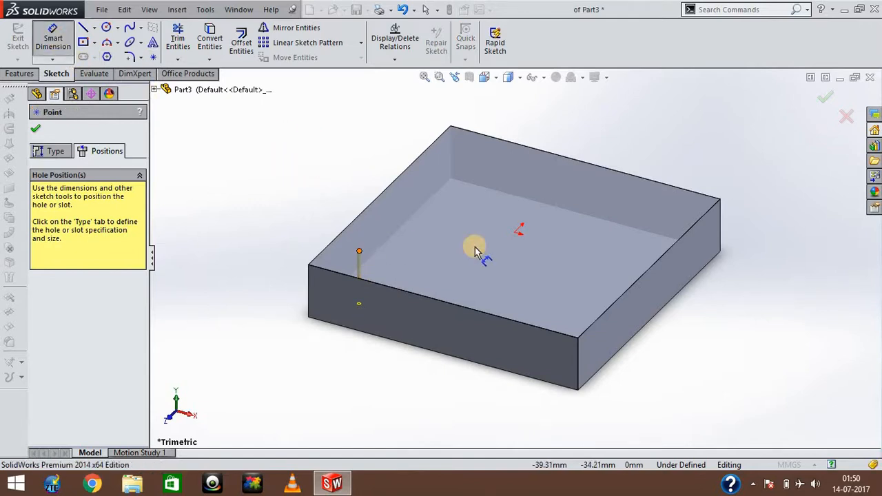
click(514, 231)
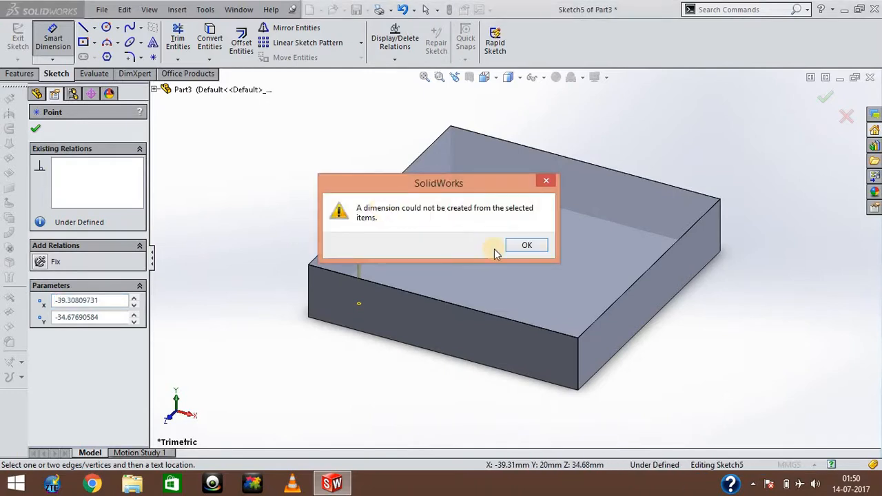
click(525, 246)
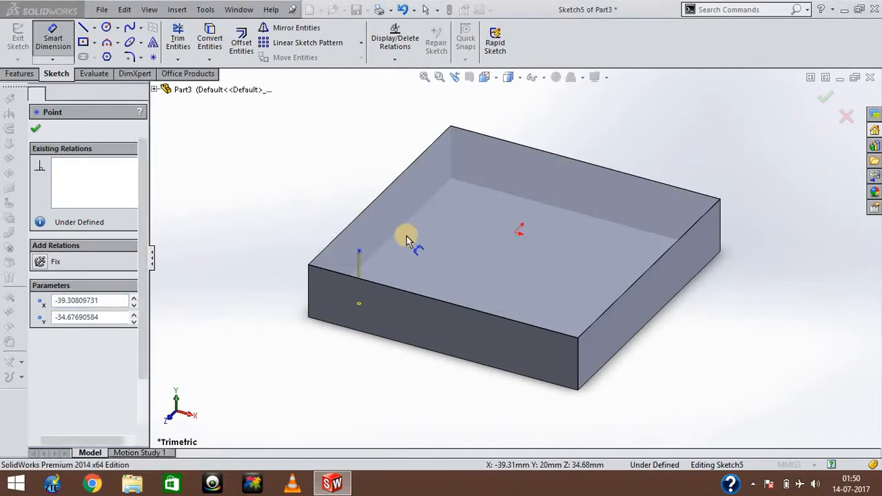
Step: Dimension the hole point 15 mm from the nearest top-face corner along the block's left side edge
key(Down)
key(Down)
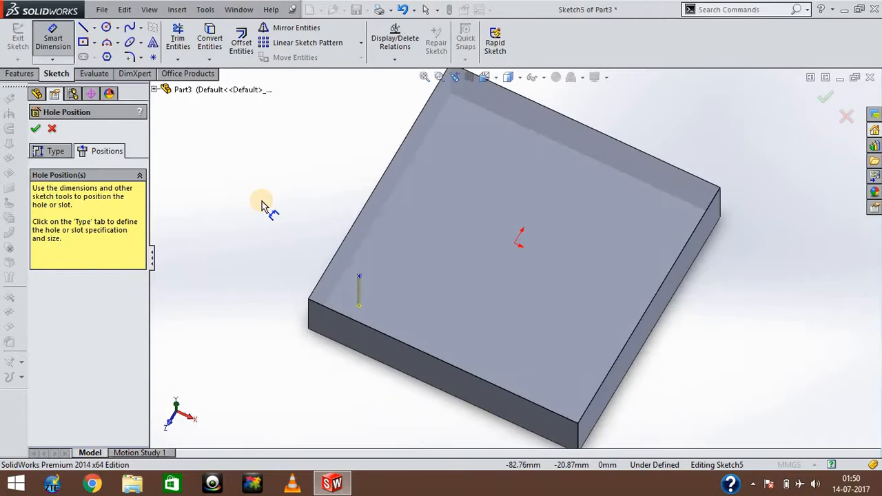
click(308, 300)
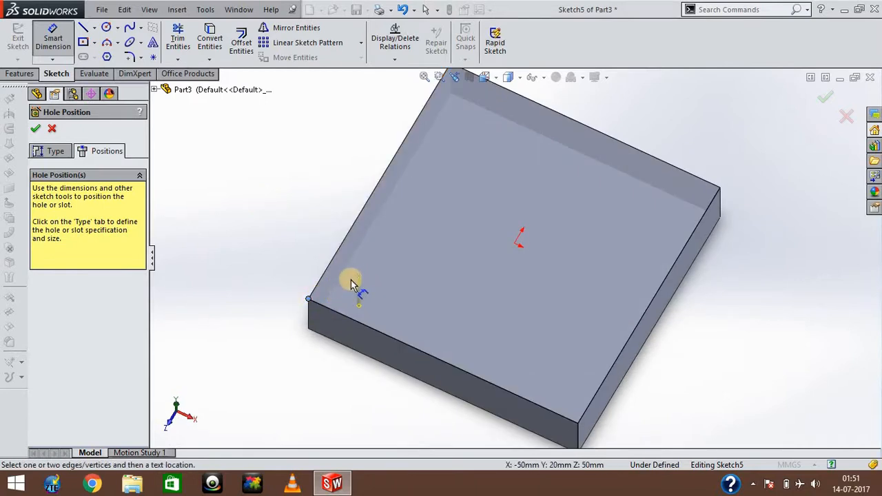
click(359, 277)
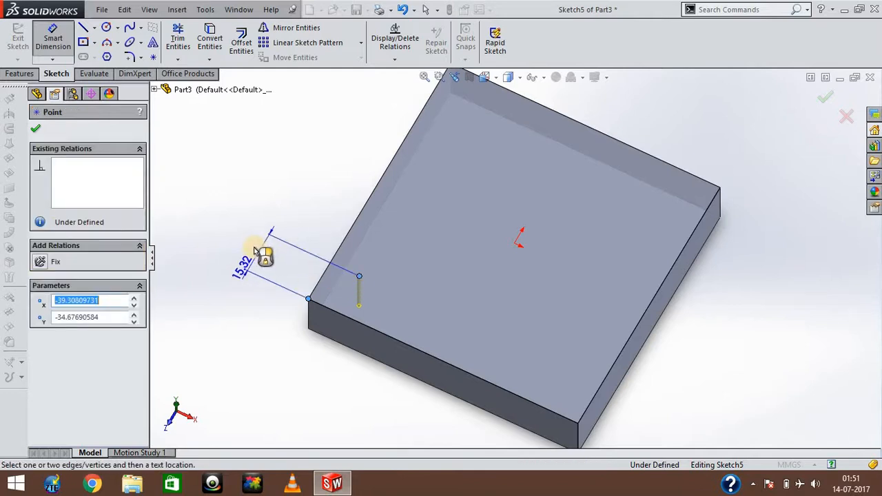
click(253, 247)
text(15)
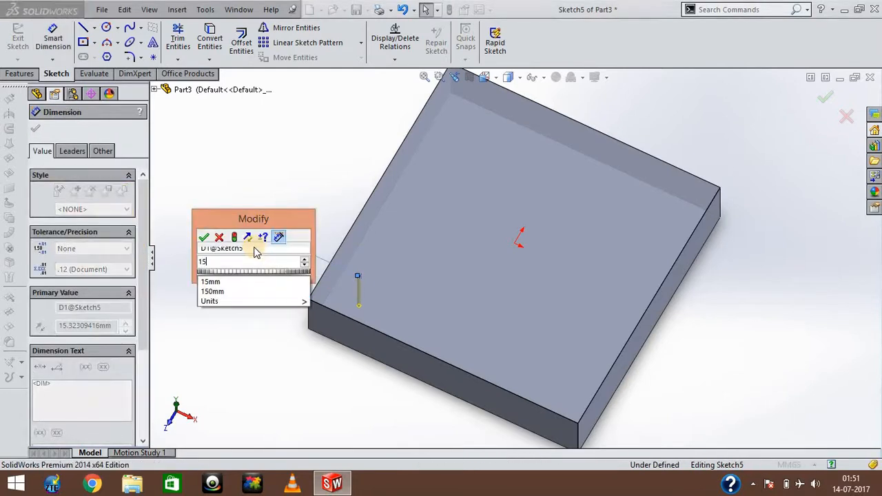
key(Return)
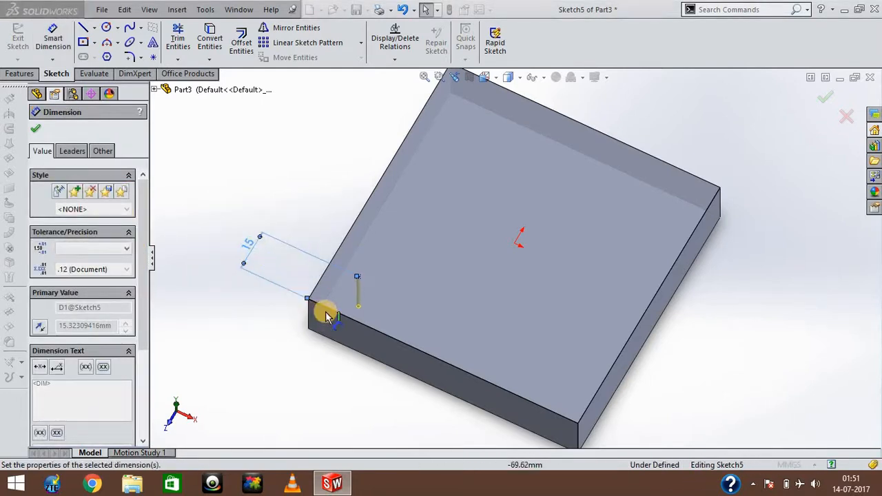
Step: Try to add a second dimension between the left side edge and the hole point
click(314, 295)
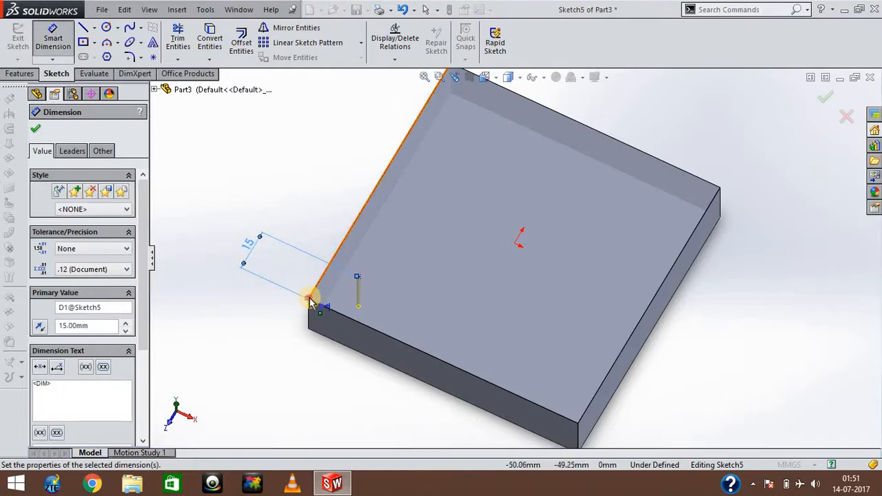
click(360, 278)
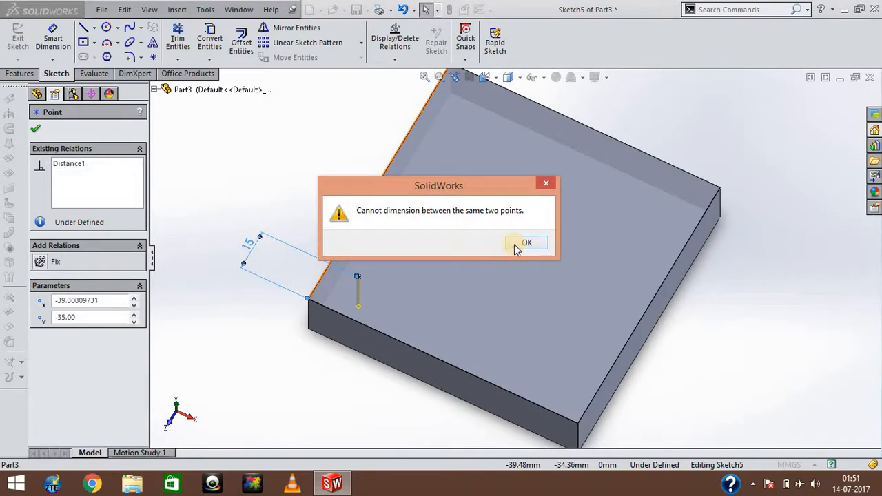
click(518, 244)
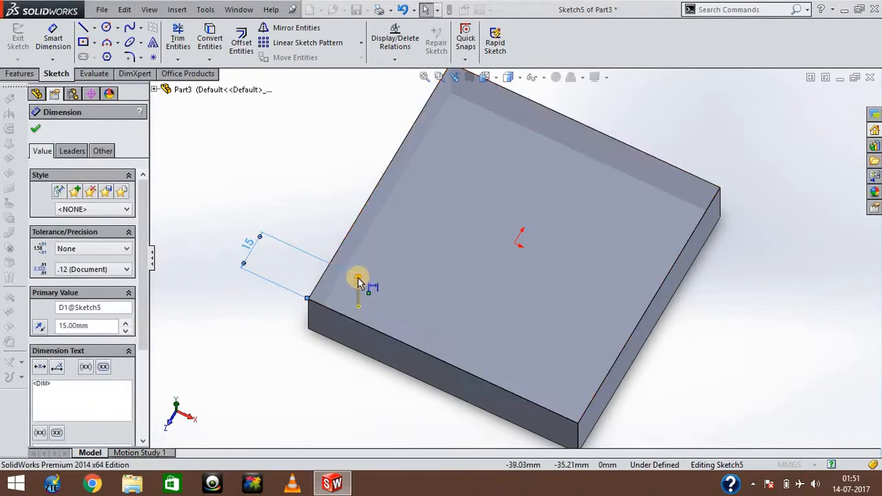
click(359, 279)
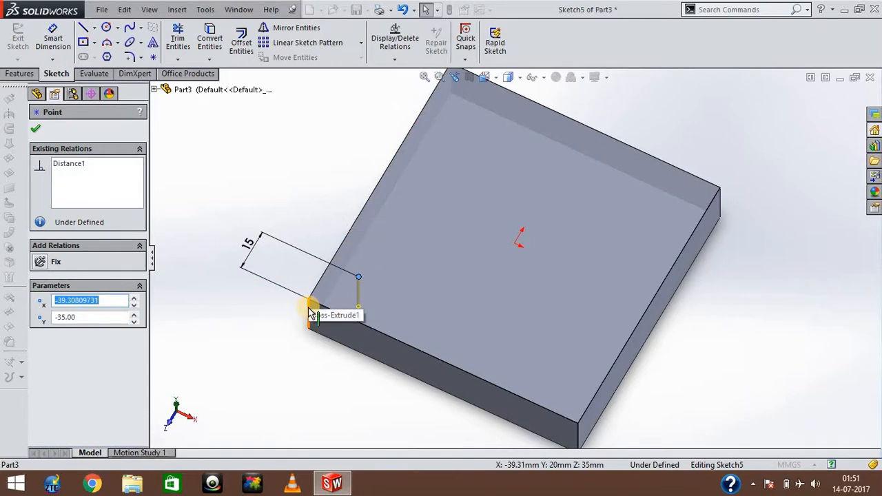
Step: Dimension the hole point 10 mm from the same corner along the block's front edge
click(64, 45)
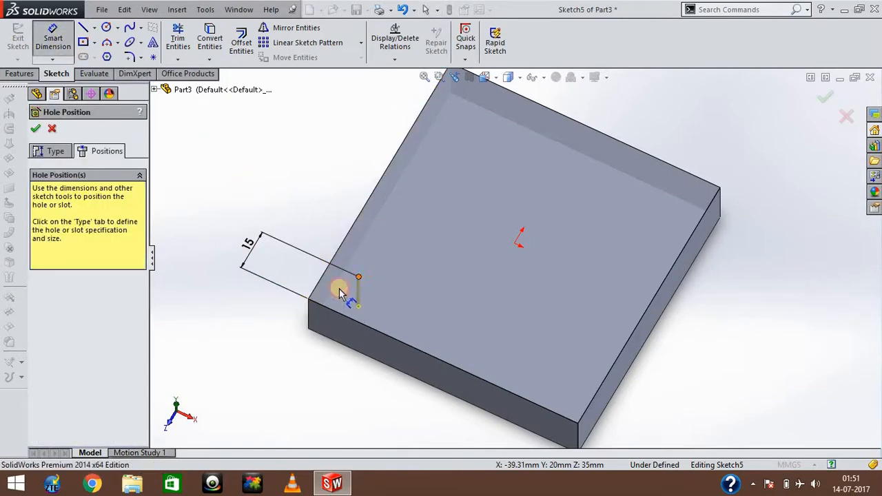
click(359, 279)
click(310, 297)
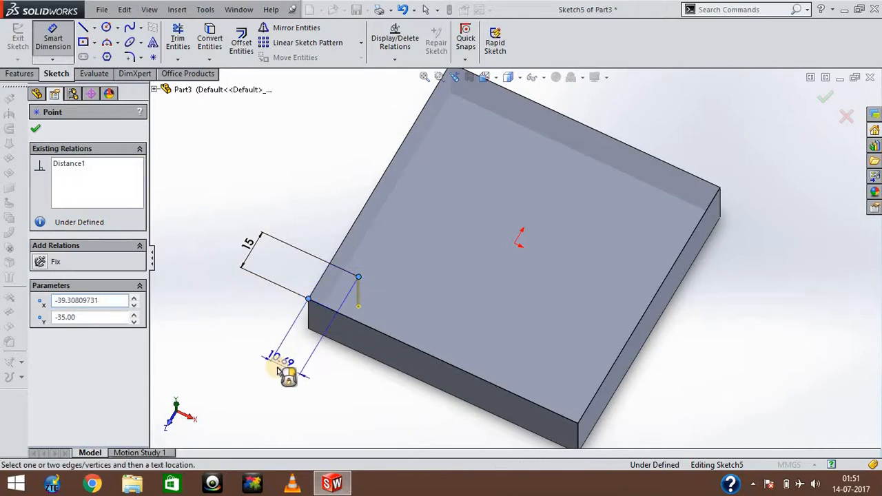
click(278, 367)
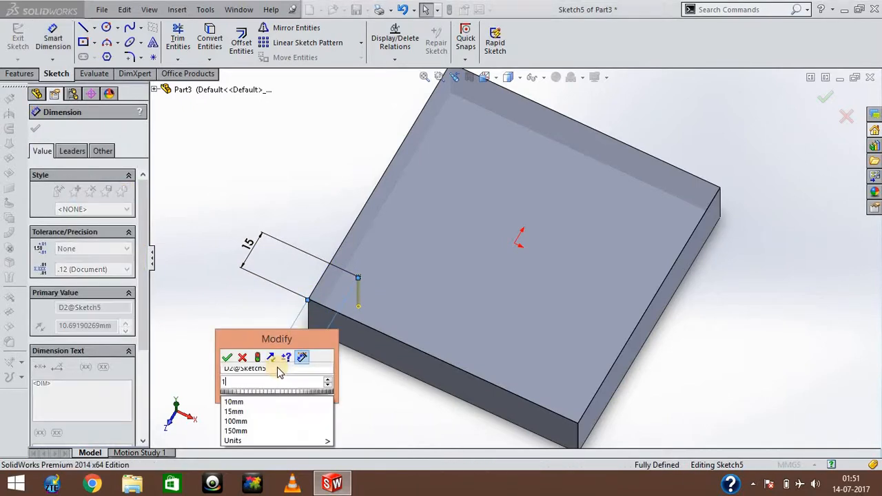
text(19)
key(BackSpace)
text(0)
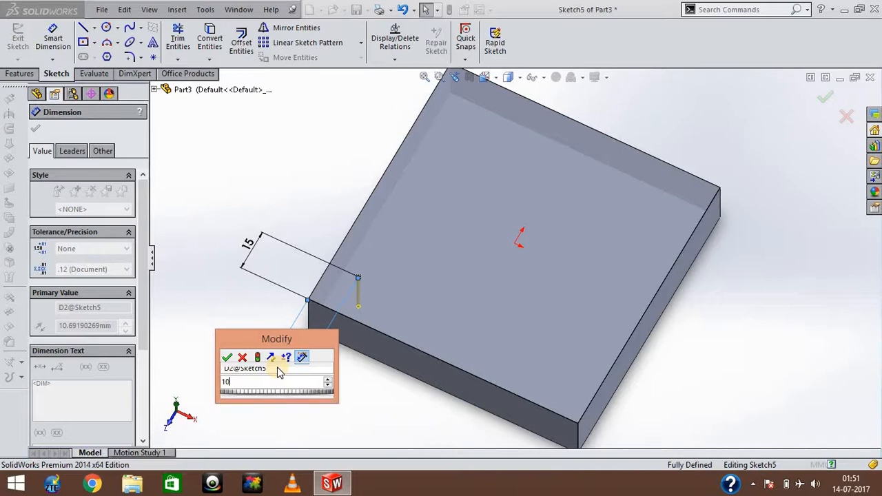
key(Return)
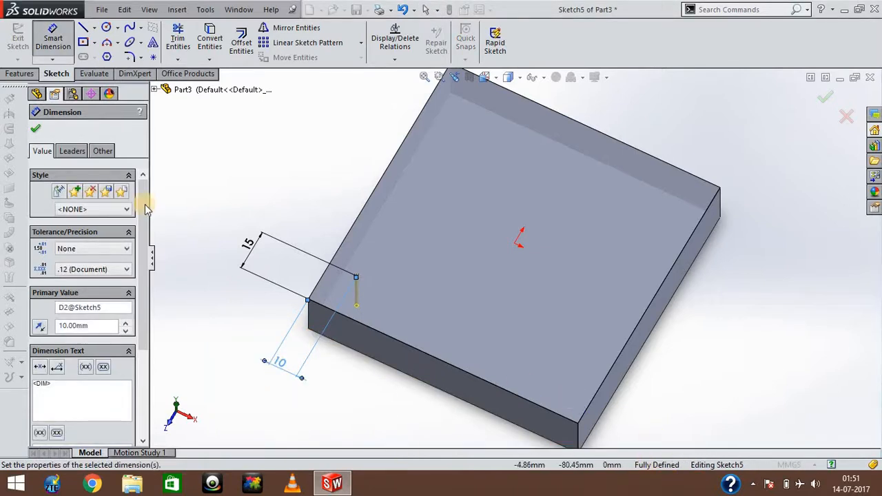
Step: Finish the #0-80 tapped hole and inspect it up close on the block's top face
click(38, 131)
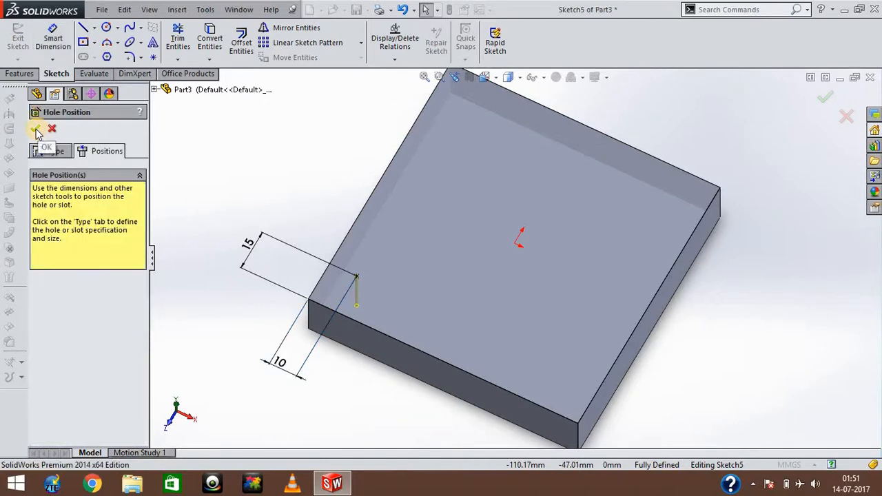
click(36, 130)
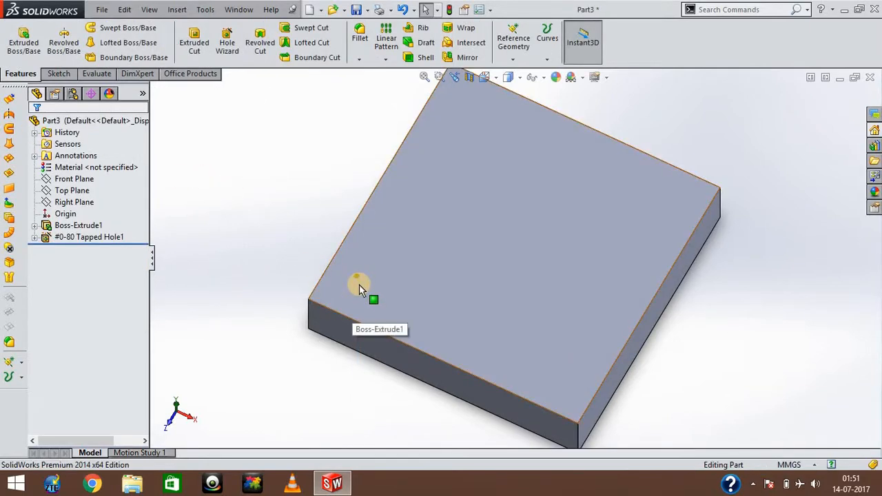
key(f)
scroll(449, 278, down, 8)
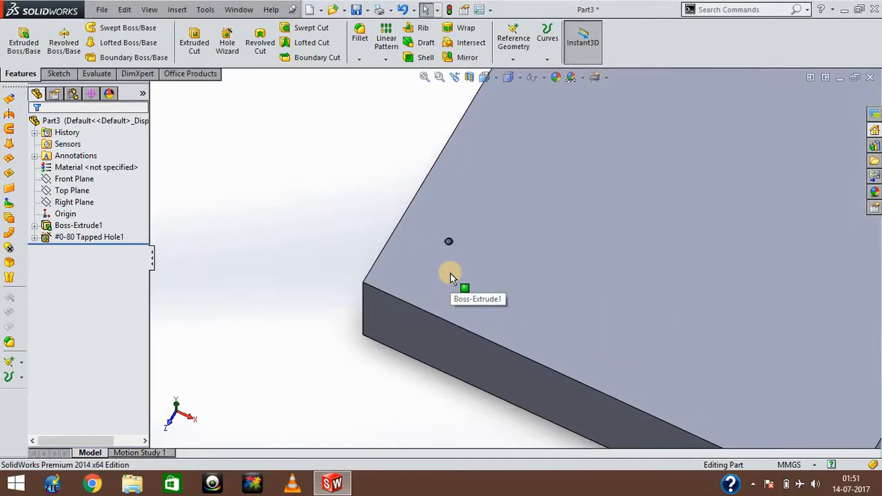
scroll(450, 278, down, 3)
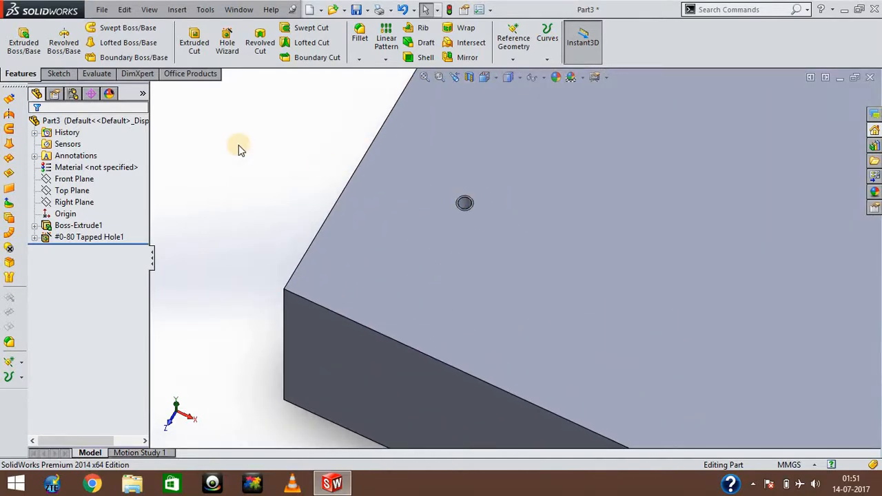
Step: Examine the tapped hole near the block's corner from steep, straight-down and shallow viewing angles
key(Up)
key(Up)
key(Up)
key(Down)
key(Down)
key(Down)
key(Down)
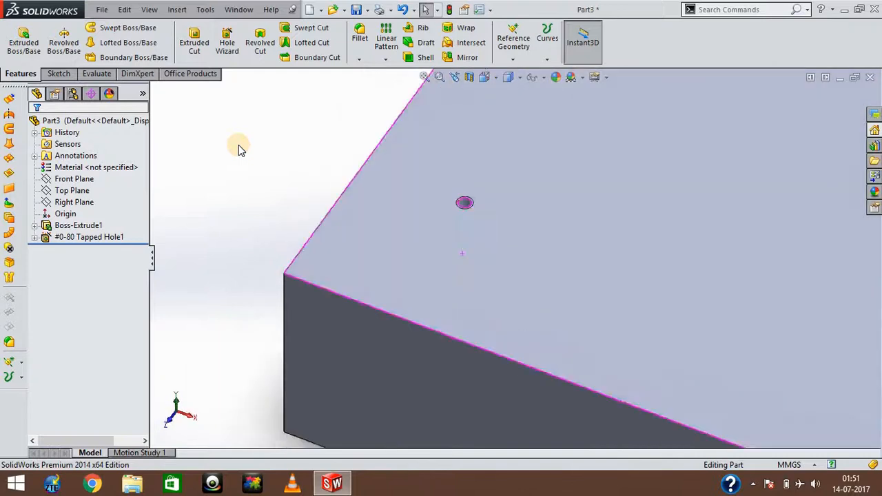
key(Down)
key(Down)
key(Up)
key(Up)
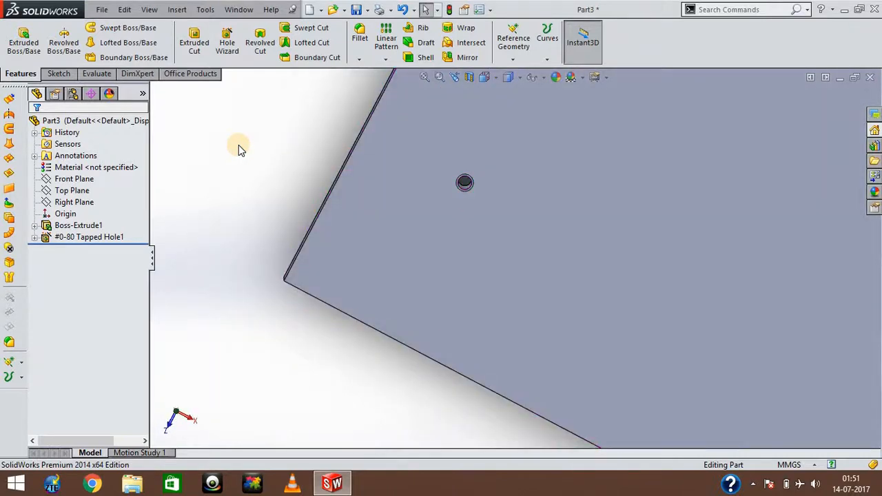
key(Left)
key(Down)
key(Right)
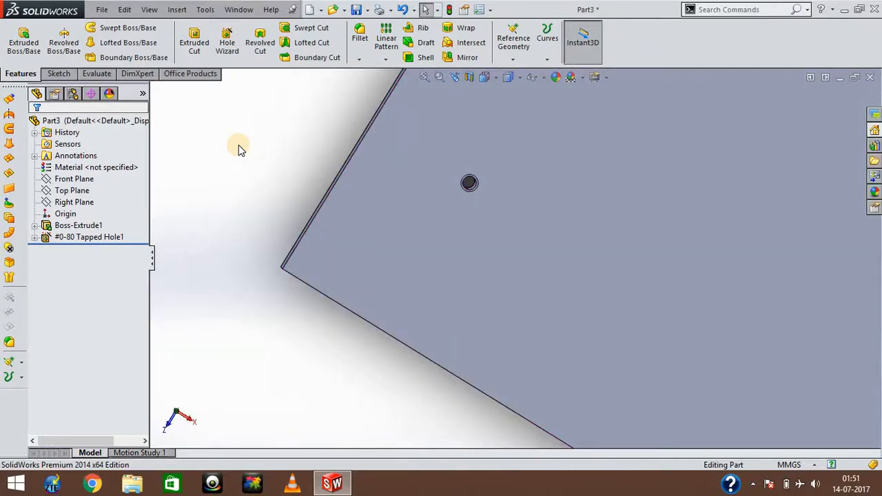
key(Left)
key(Up)
key(Up)
key(Up)
key(Up)
key(Right)
key(Right)
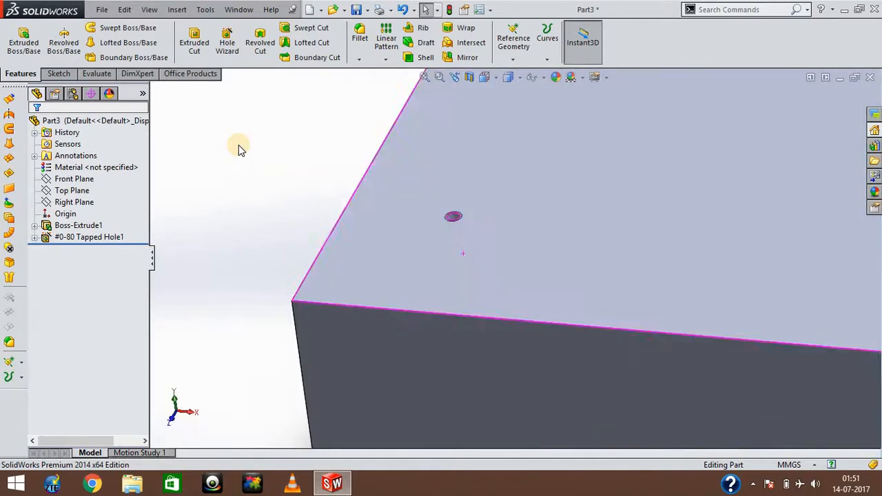
key(Up)
key(Up)
key(Down)
key(Down)
key(Down)
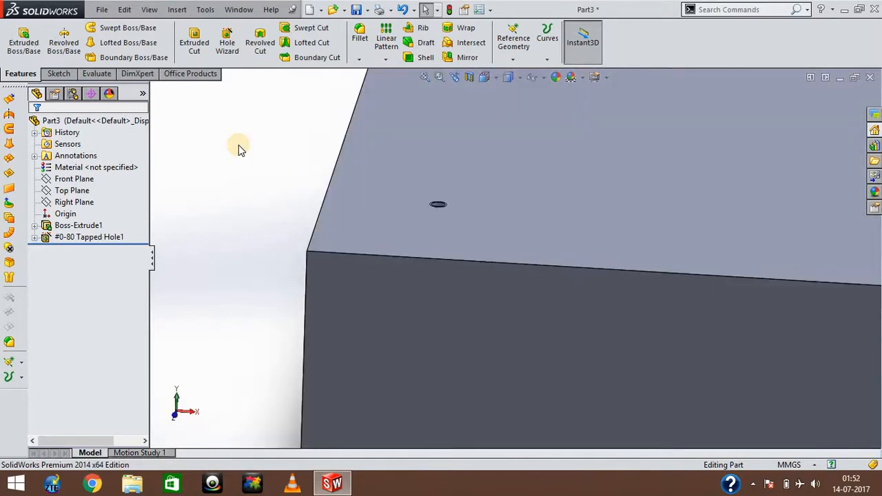
click(240, 150)
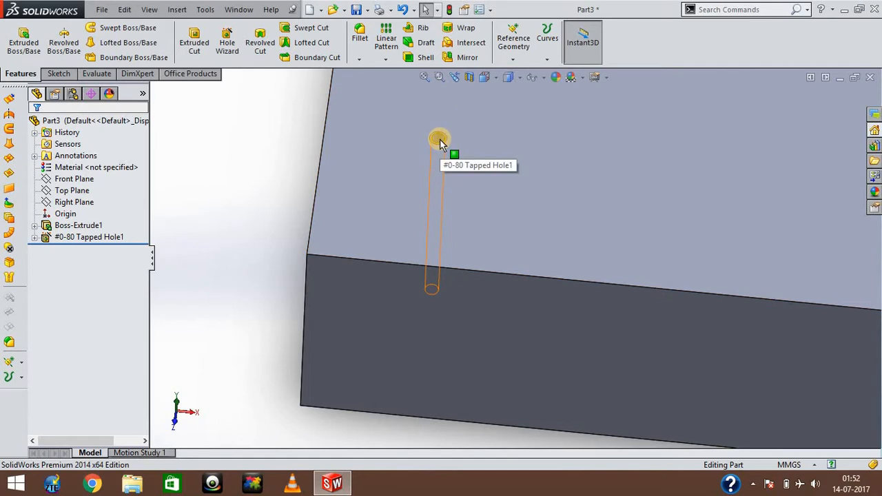
Step: Edit the tapped hole feature and change its type to an ANSI Metric counterbore for an M5 hex bolt
click(112, 239)
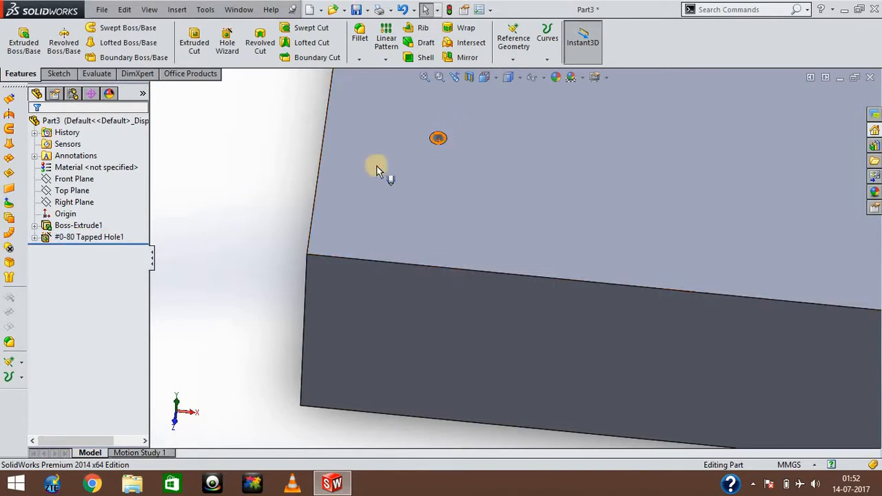
click(107, 238)
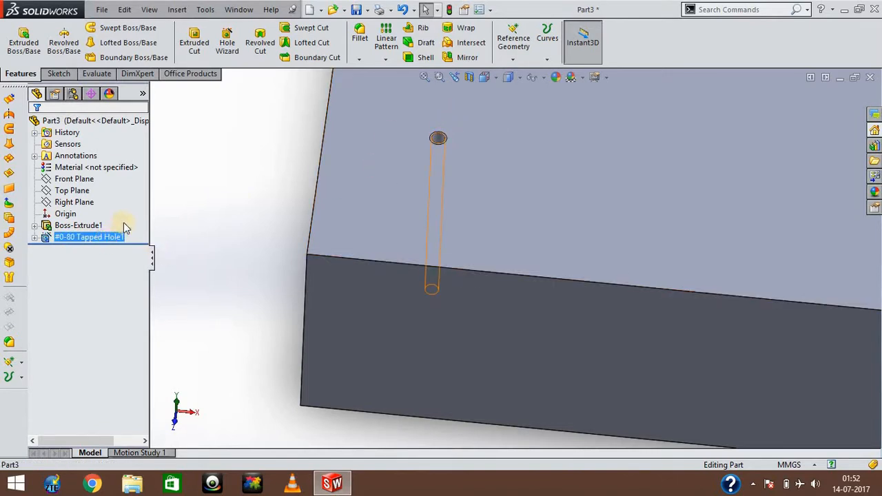
right_click(107, 240)
click(115, 208)
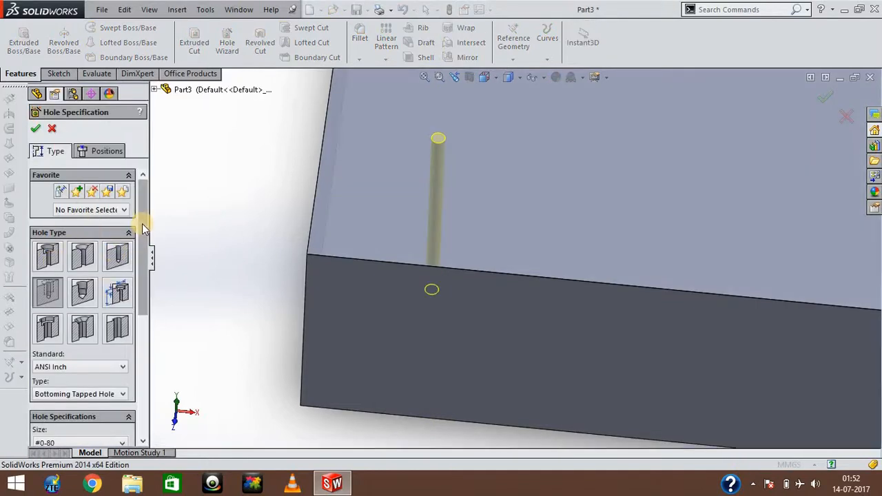
click(47, 252)
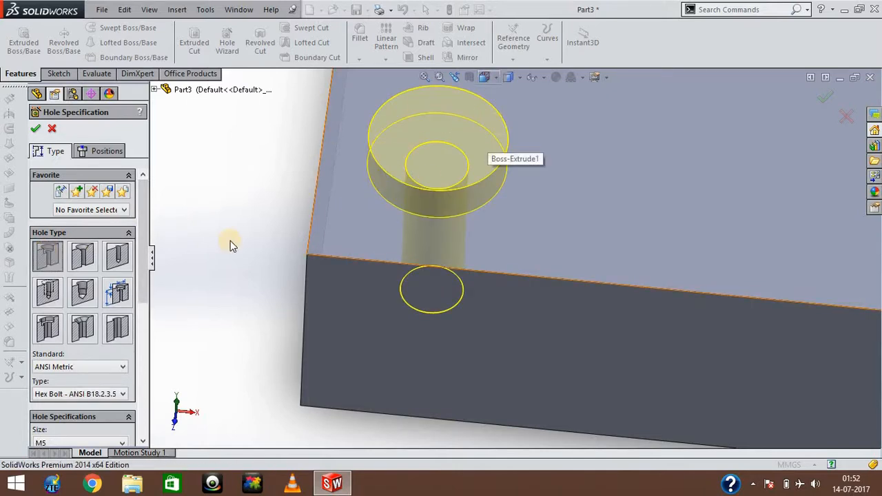
click(146, 261)
drag(146, 261, 142, 369)
click(146, 279)
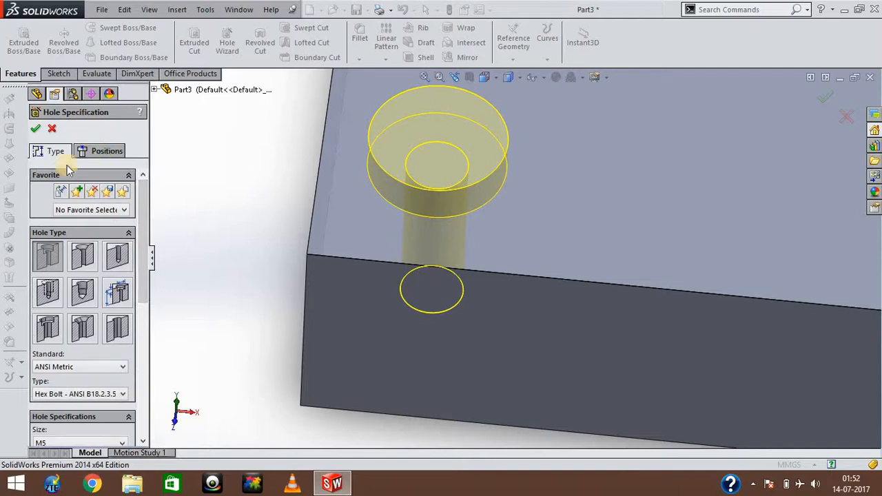
Step: Place a second counterbore hole on the top face about 20 mm beside the first, and finish the hole feature
click(103, 152)
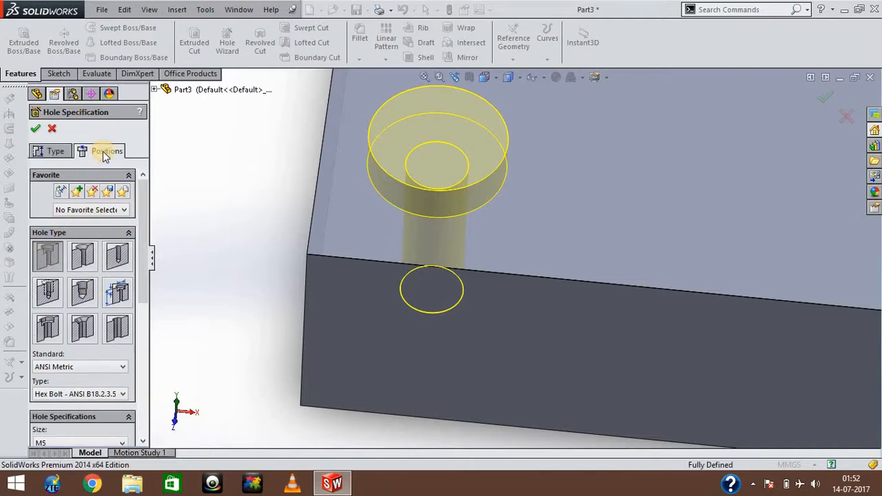
click(438, 138)
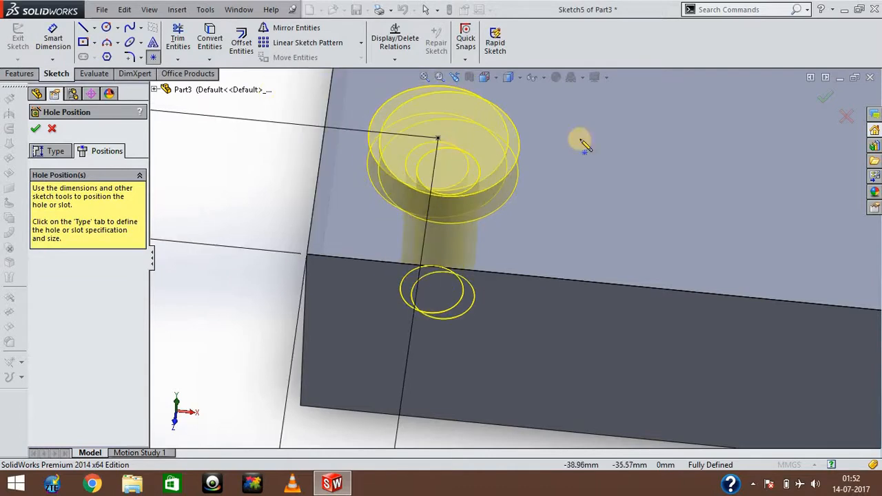
click(689, 143)
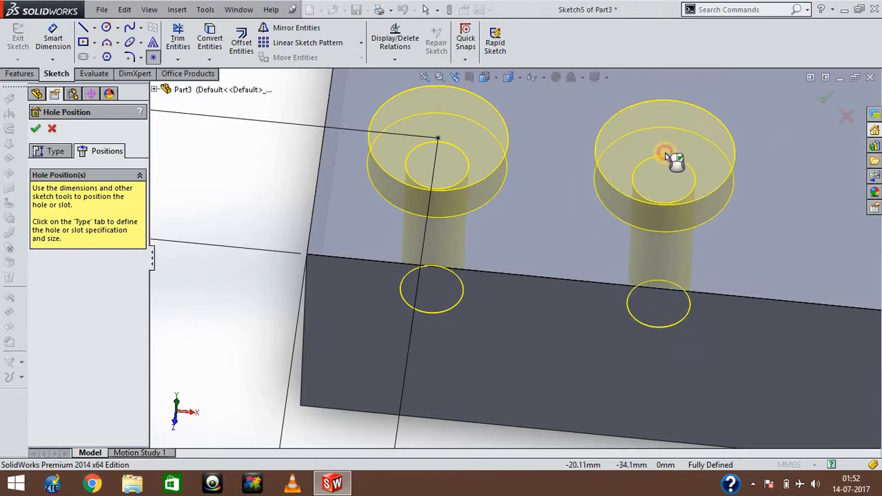
click(665, 152)
key(ctrl+z)
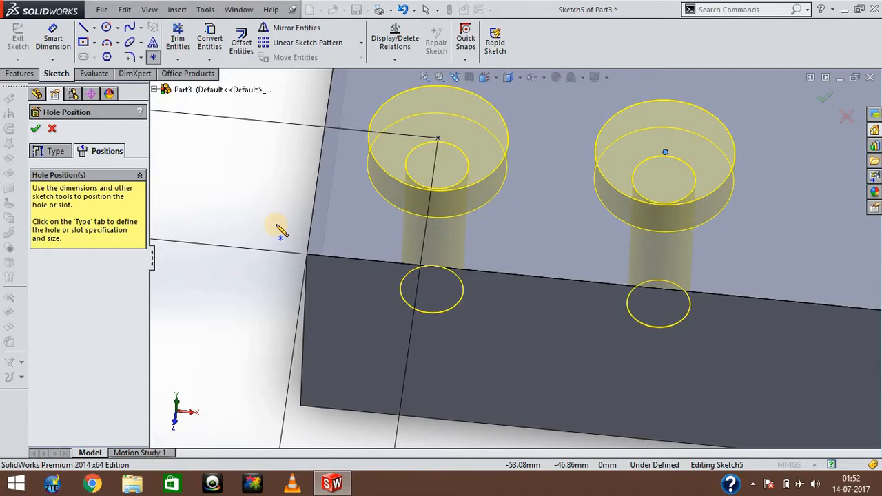
click(36, 130)
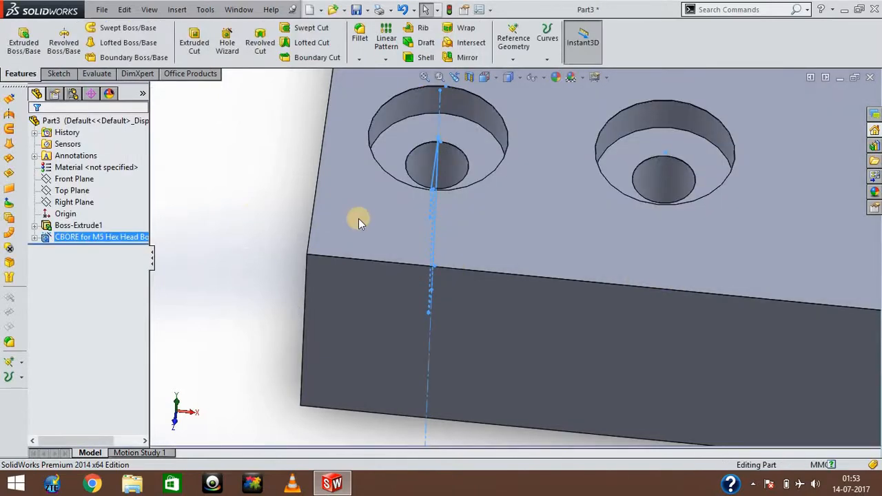
Step: Inspect the two counterbored holes on the top face and where they exit on the block's underside
scroll(359, 220, down, 3)
scroll(358, 219, up, 3)
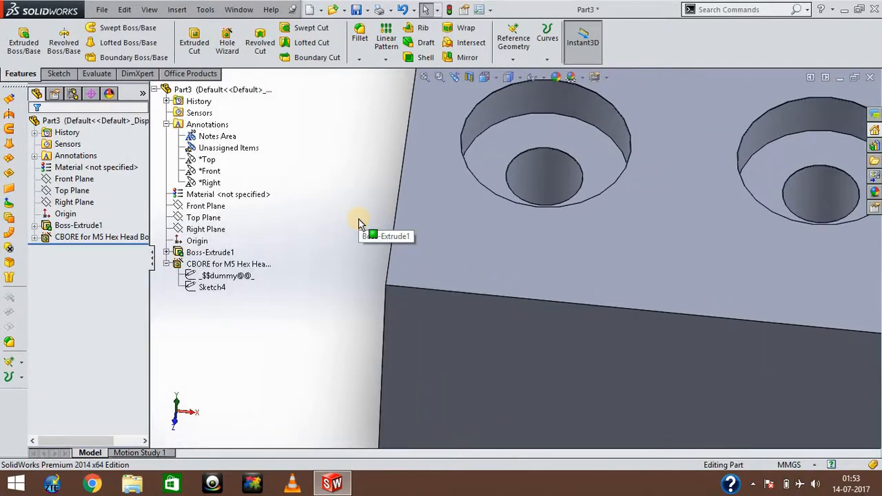
click(425, 76)
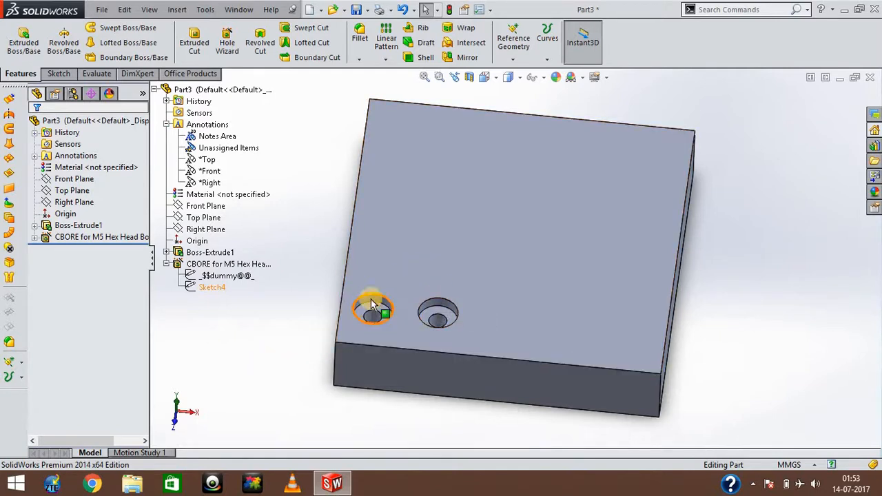
click(300, 363)
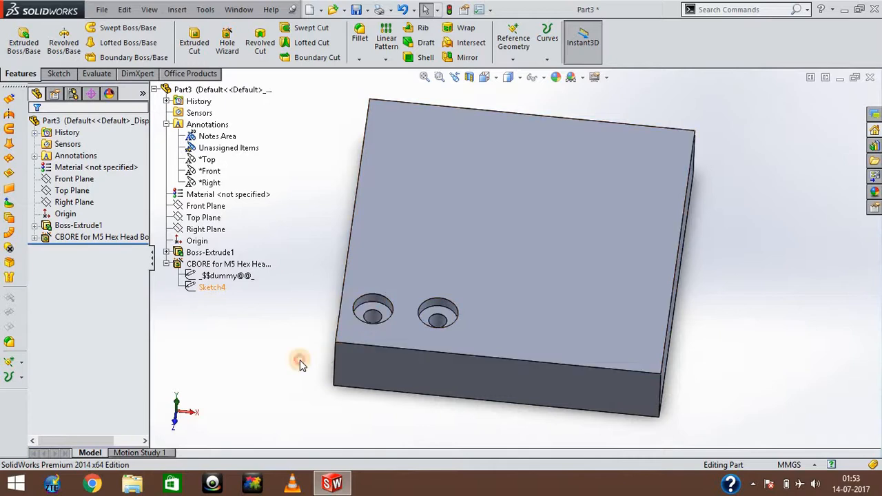
key(Up)
key(Up)
key(Up)
key(Up)
key(Up)
key(Up)
key(Up)
key(Up)
key(Up)
key(Up)
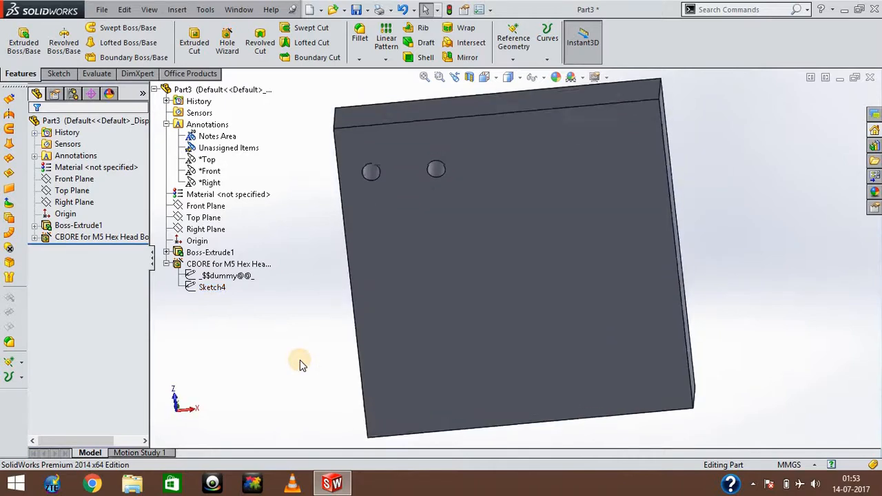
key(Up)
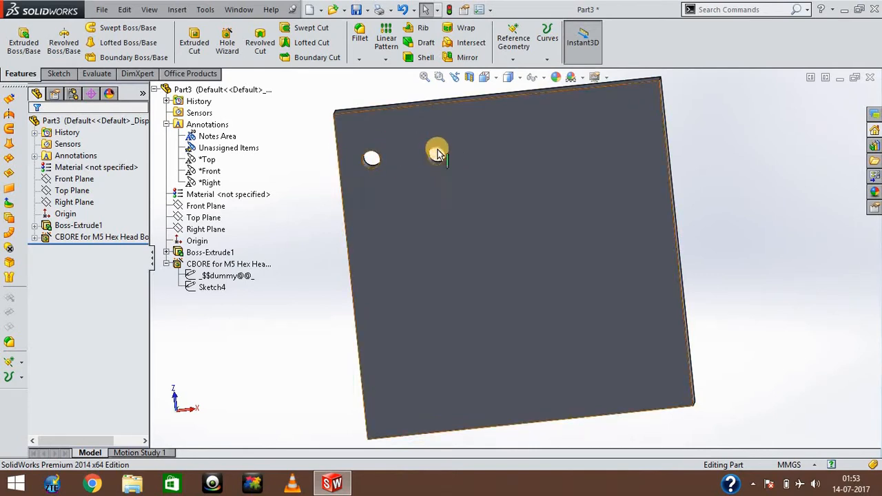
Step: Turn the block back from its underside to view the counterbores on the top face
click(298, 350)
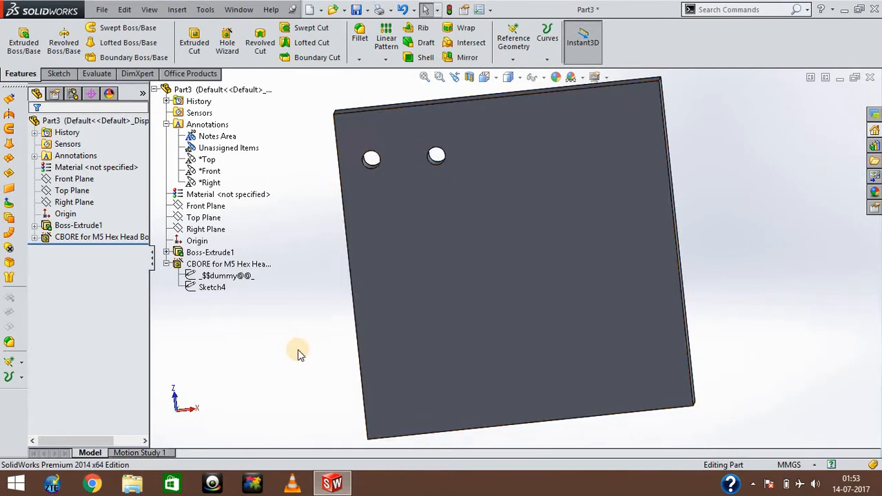
key(Down)
key(Down)
key(Down)
key(Down)
key(Down)
key(Down)
key(Down)
key(Down)
key(Down)
key(Down)
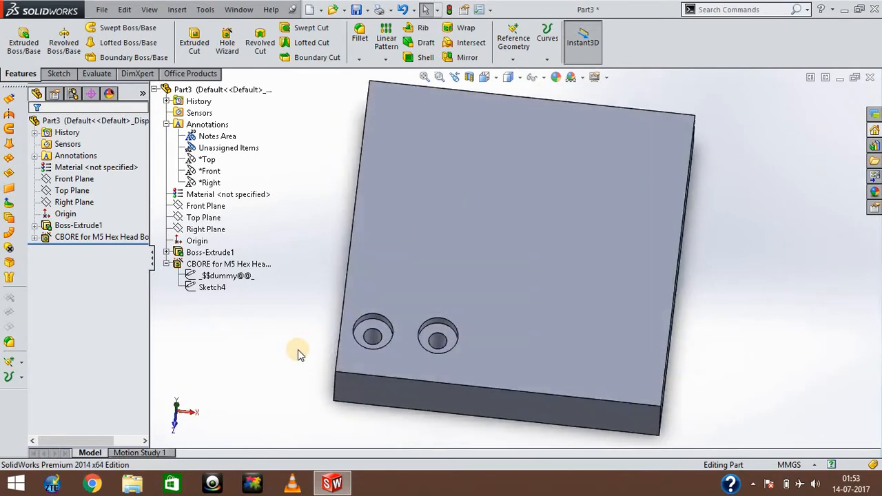
key(Down)
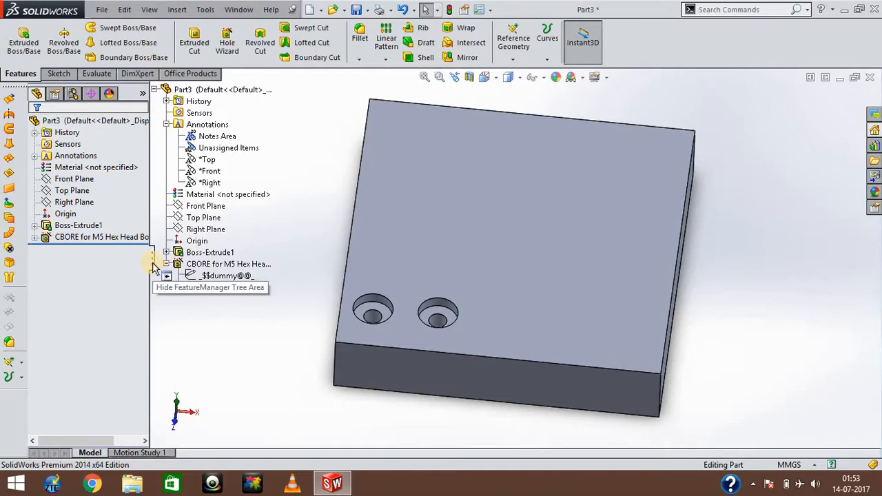
Step: Compare the holes on the underside with the counterbores on top, and examine the counterbores from straight-down and tilted angles
click(167, 277)
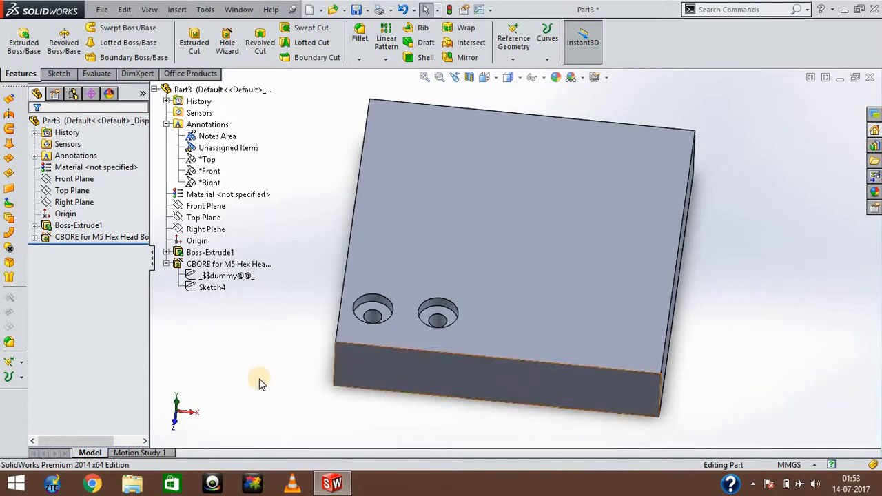
key(Up)
key(shift+Up)
key(shift+Up)
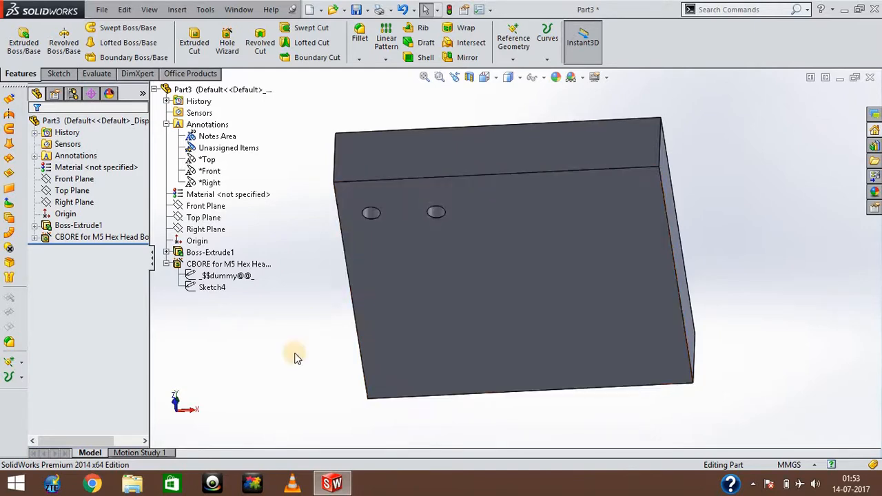
key(shift+Up)
key(shift+Up)
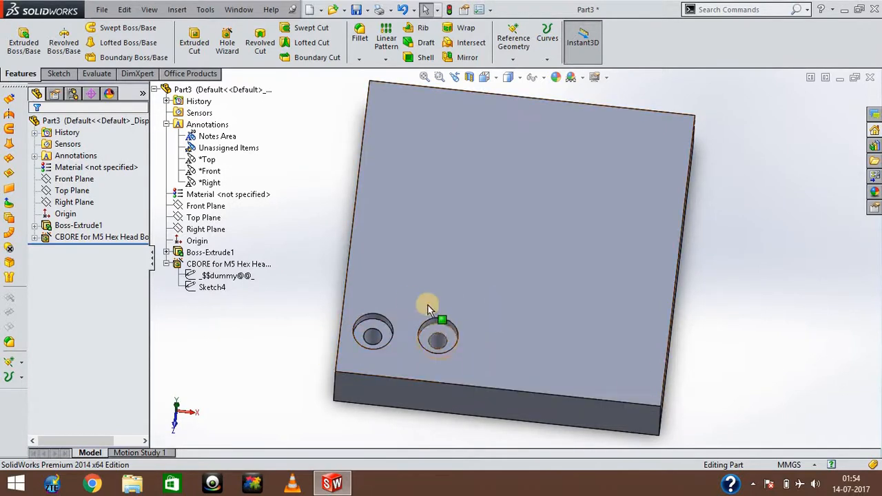
click(303, 330)
key(Down)
key(Down)
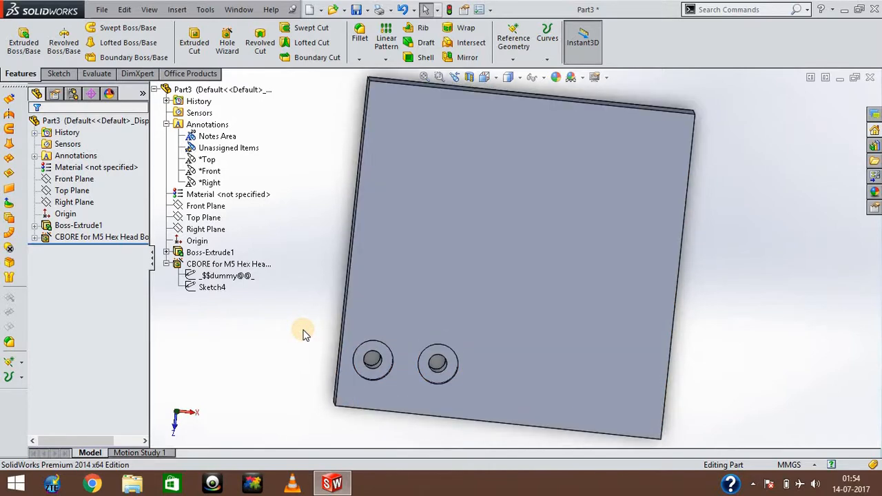
key(Up)
key(Up)
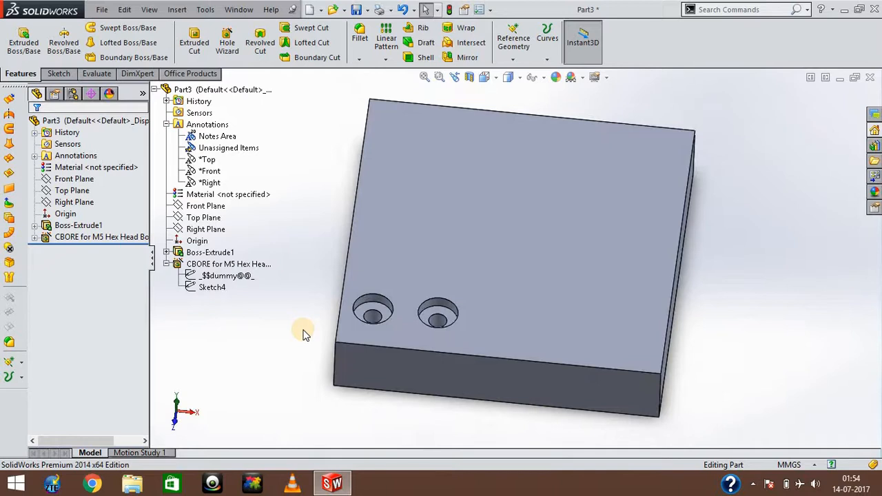
key(Down)
key(Down)
key(Down)
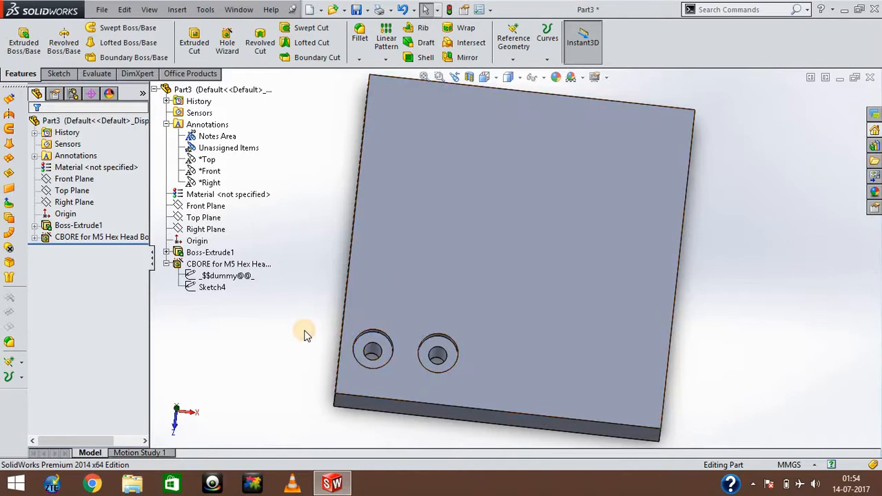
key(Up)
key(Up)
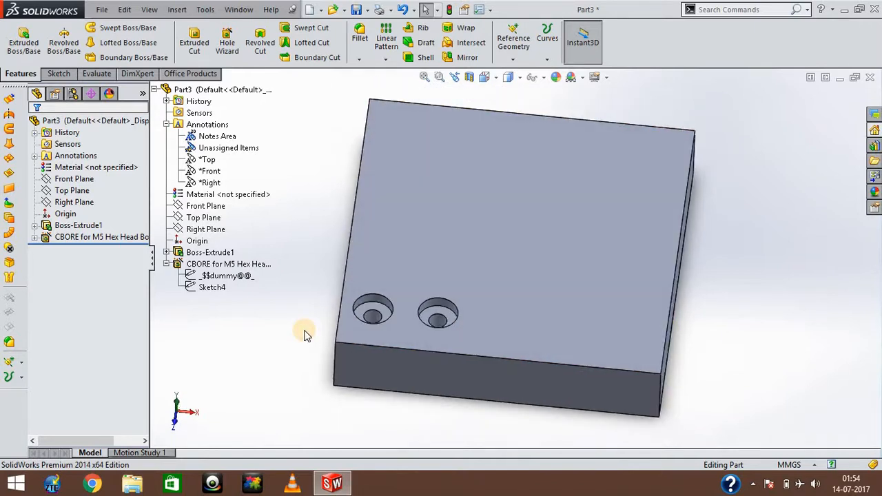